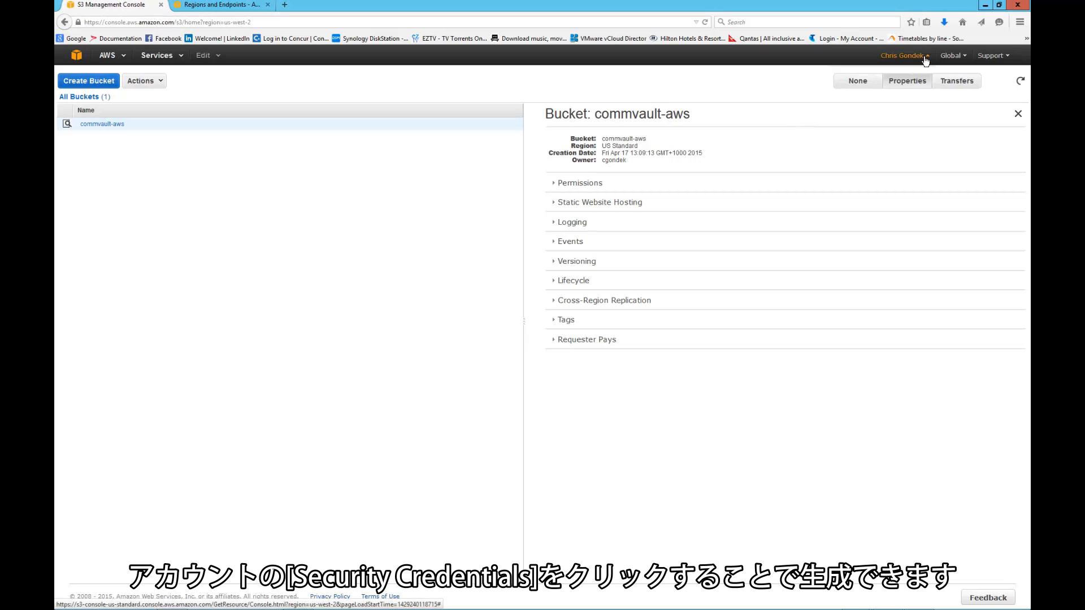
# Step: Open the account's security credentials and create a new access key
pyautogui.click(902, 55)
pyautogui.click(880, 114)
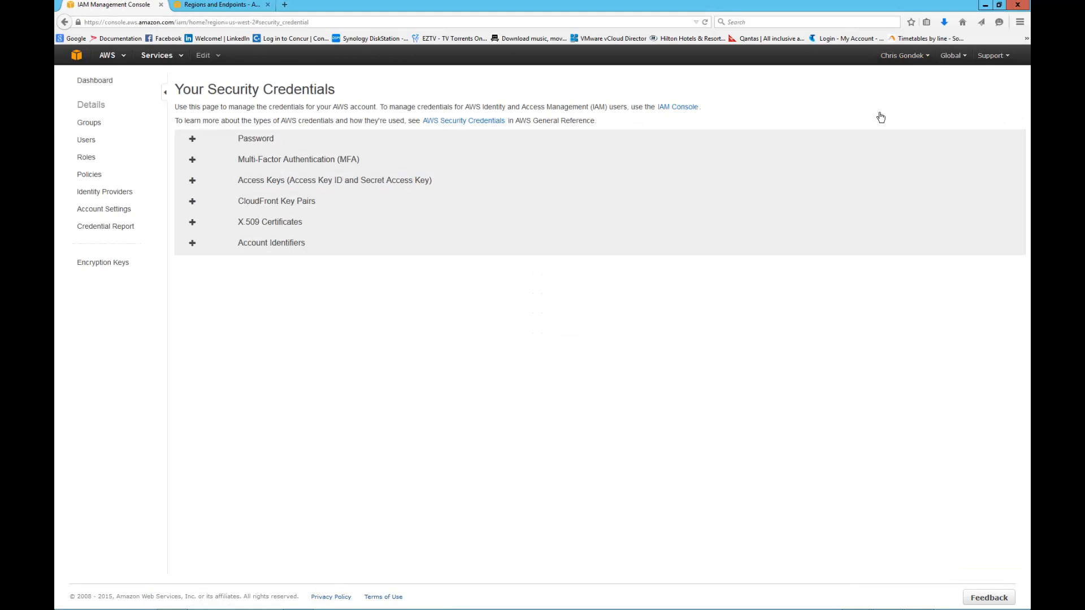
pyautogui.click(193, 182)
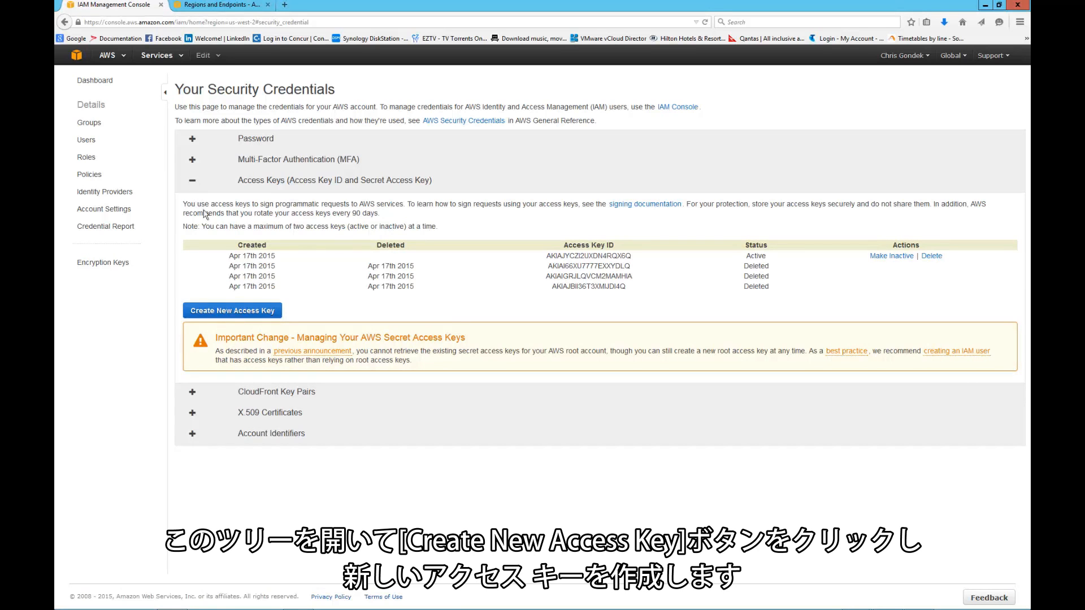
pyautogui.click(228, 311)
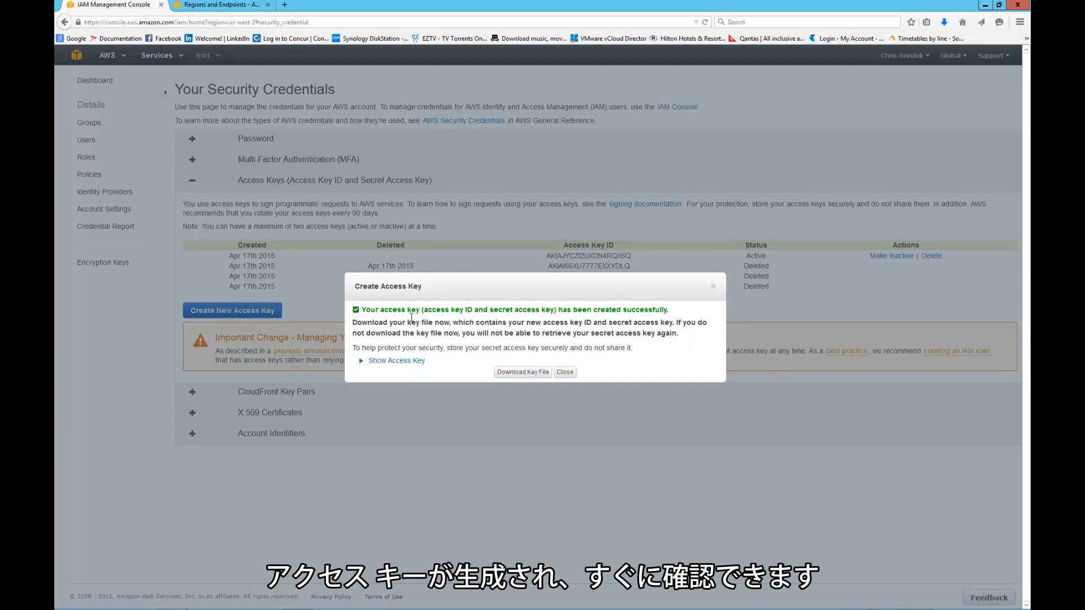
# Step: Reveal the new access key and save its key file rootkey.csv
pyautogui.click(396, 361)
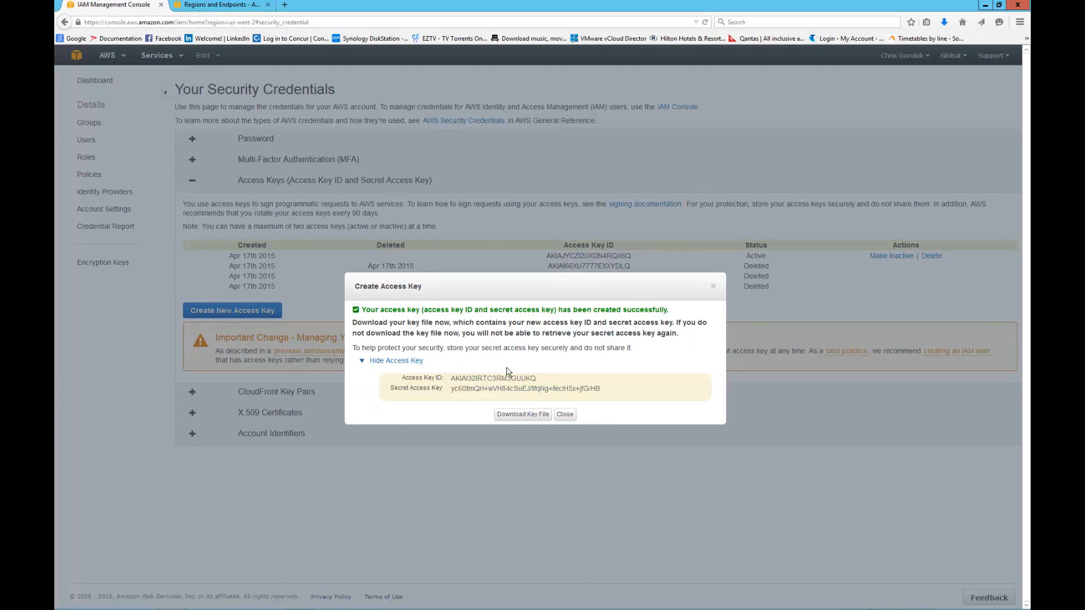
pyautogui.click(528, 416)
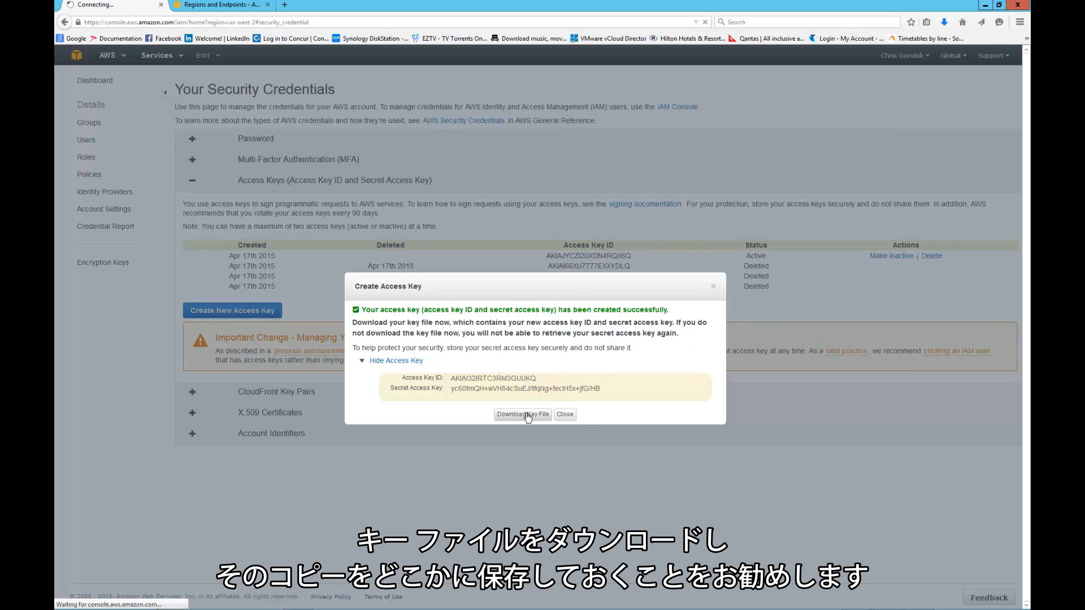
pyautogui.click(390, 292)
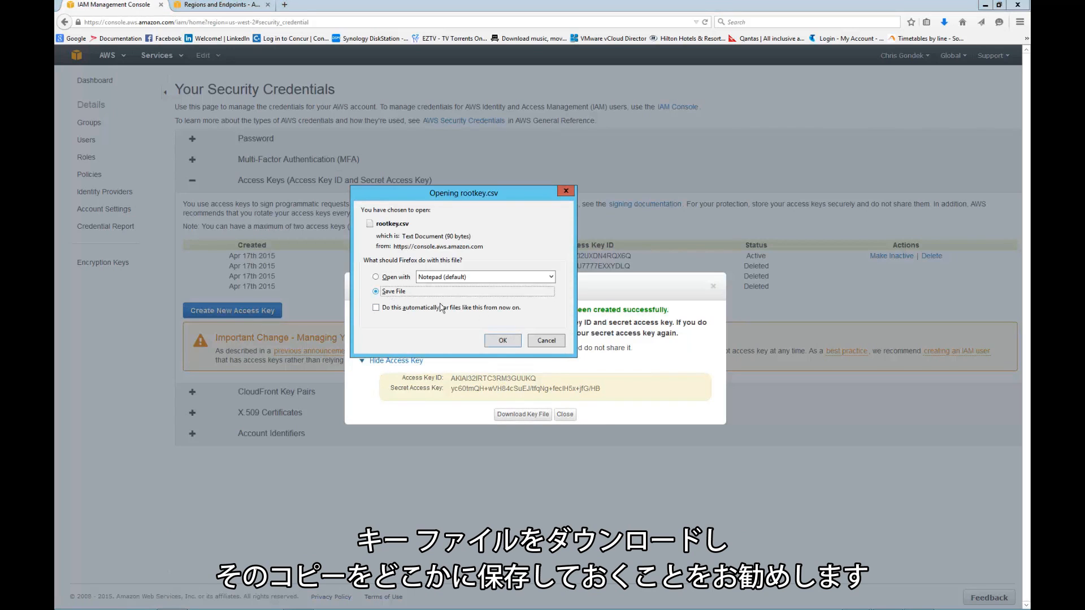
pyautogui.click(502, 341)
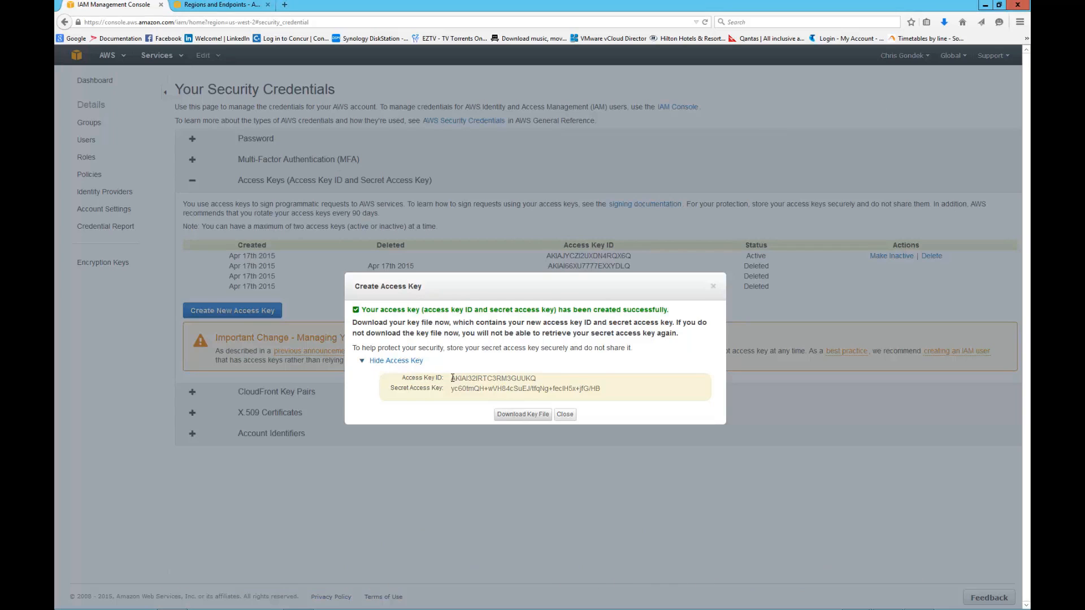
# Step: Copy the new access key ID and switch to the Commcell Console
pyautogui.moveTo(452, 378); pyautogui.dragTo(537, 379)
pyautogui.hotkey('ctrl', 'c')
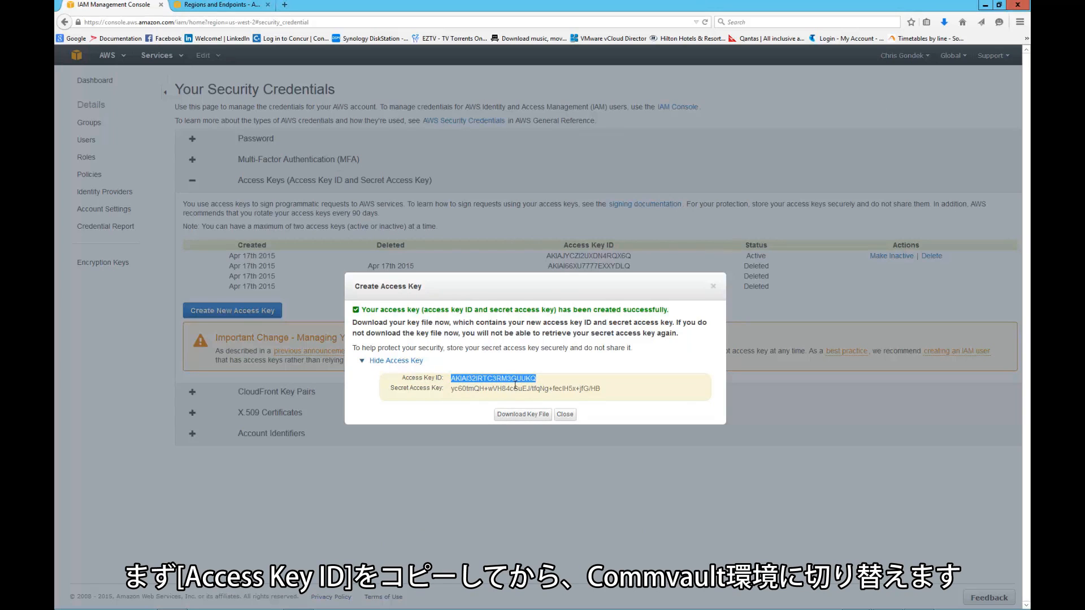
pyautogui.hotkey('alt', 'Tab')
pyautogui.press('Tab')
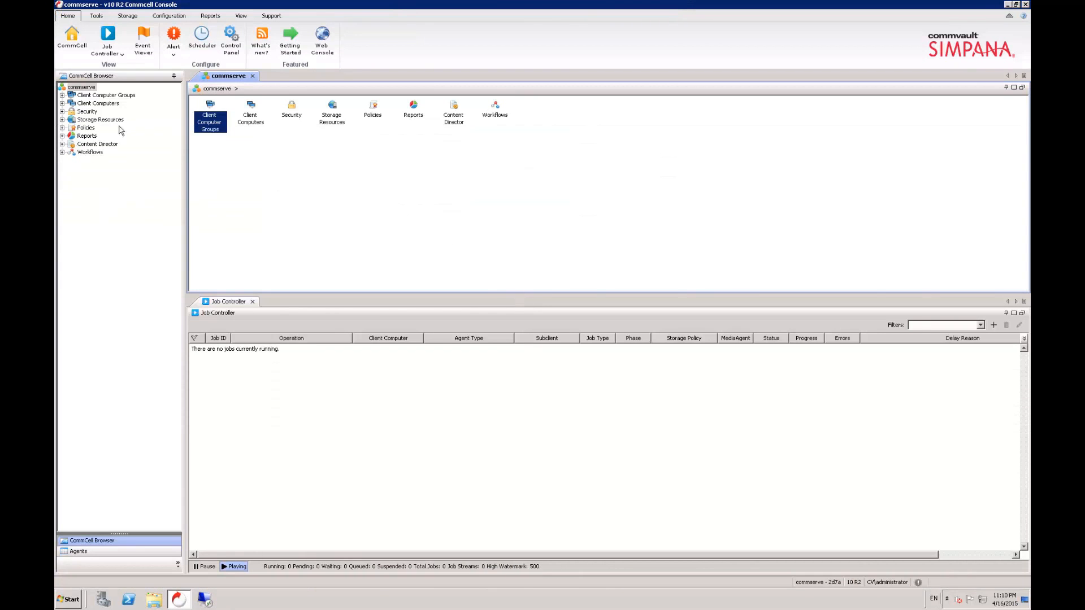
# Step: Start adding a cloud storage library under Storage Resources, Libraries, and name it AWS_S3_Library
pyautogui.click(63, 120)
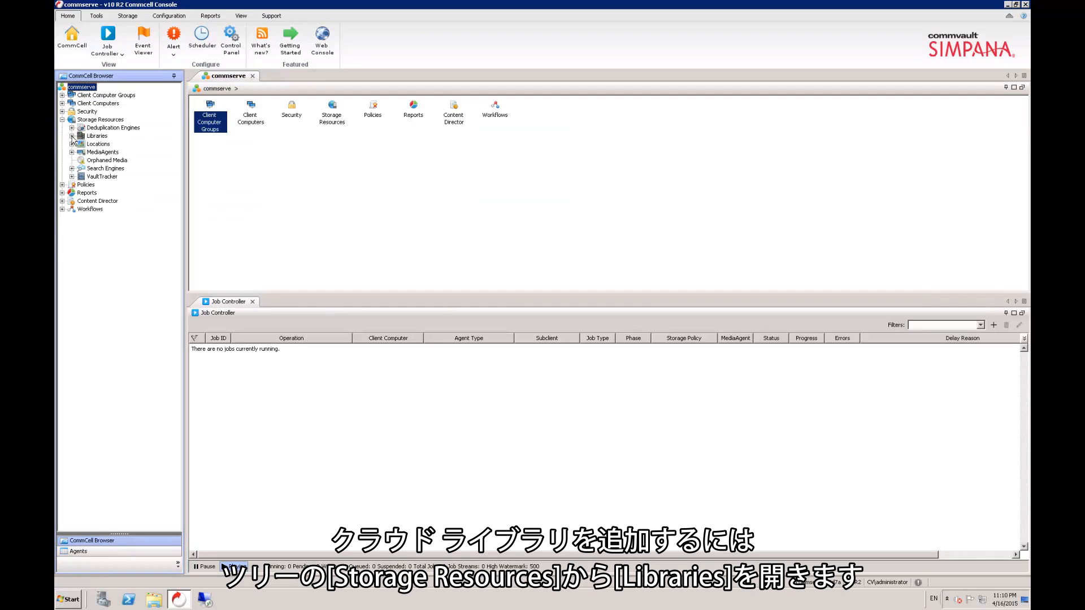
pyautogui.click(72, 137)
pyautogui.rightClick(102, 136)
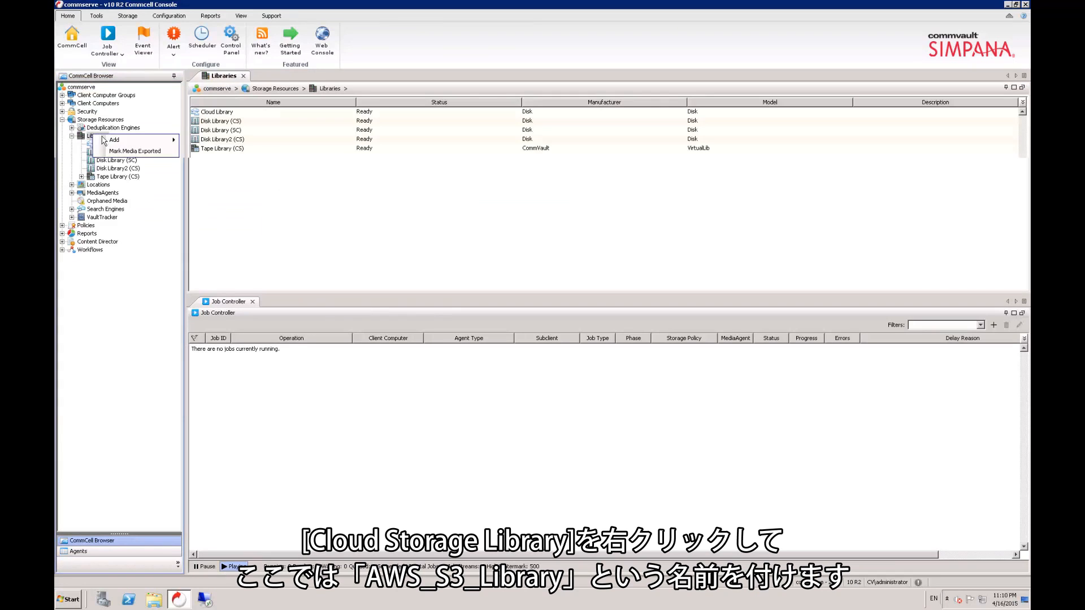
pyautogui.moveTo(113, 139)
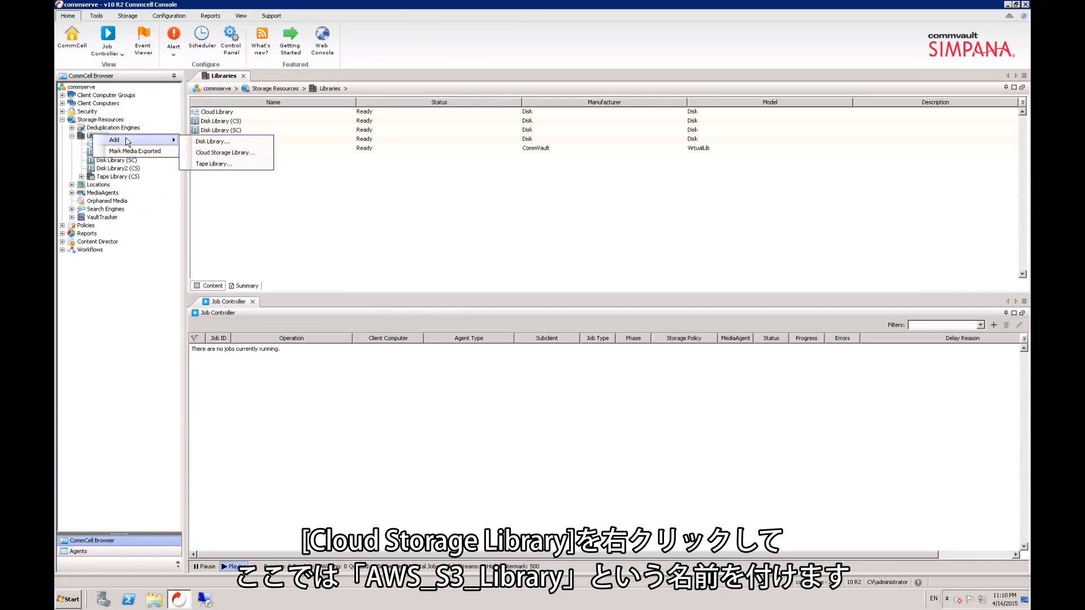
pyautogui.click(260, 153)
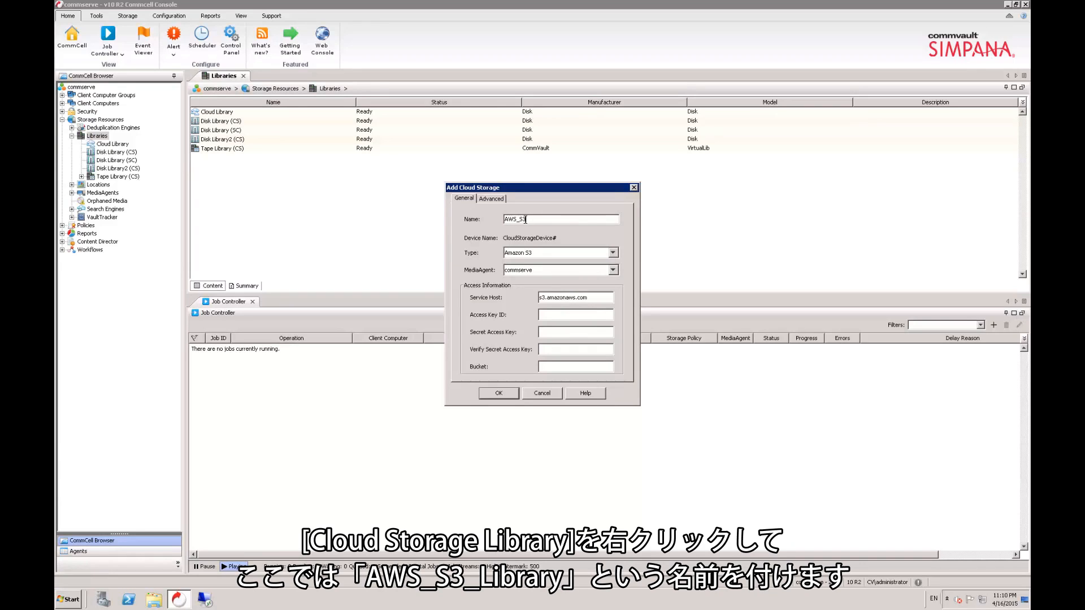
pyautogui.write('AWS_S3_Library')
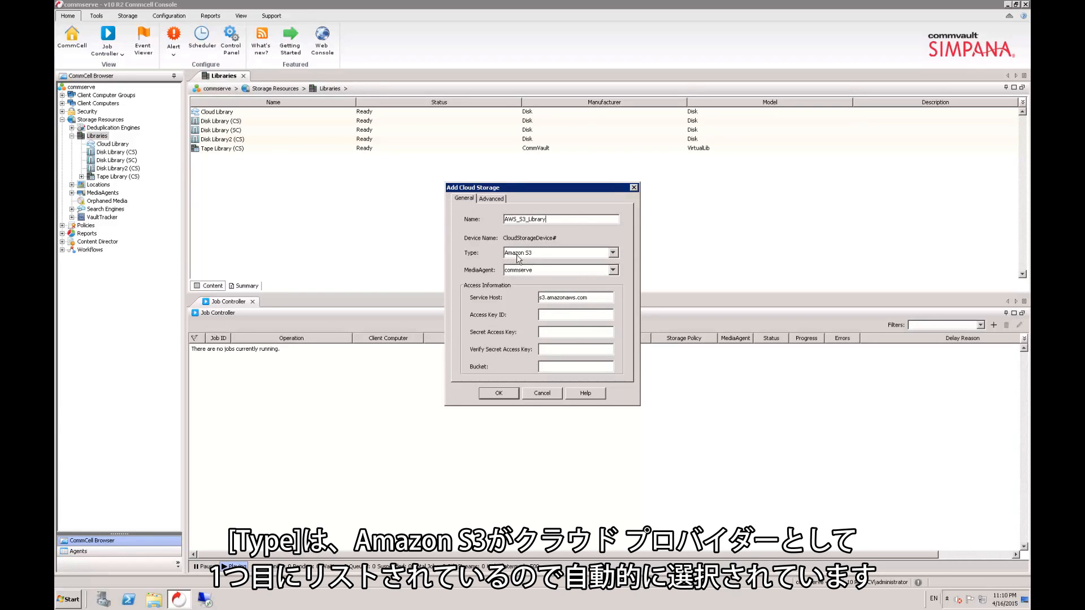
# Step: Keep Amazon S3 as the cloud storage type and paste the copied access key ID into its field
pyautogui.click(614, 254)
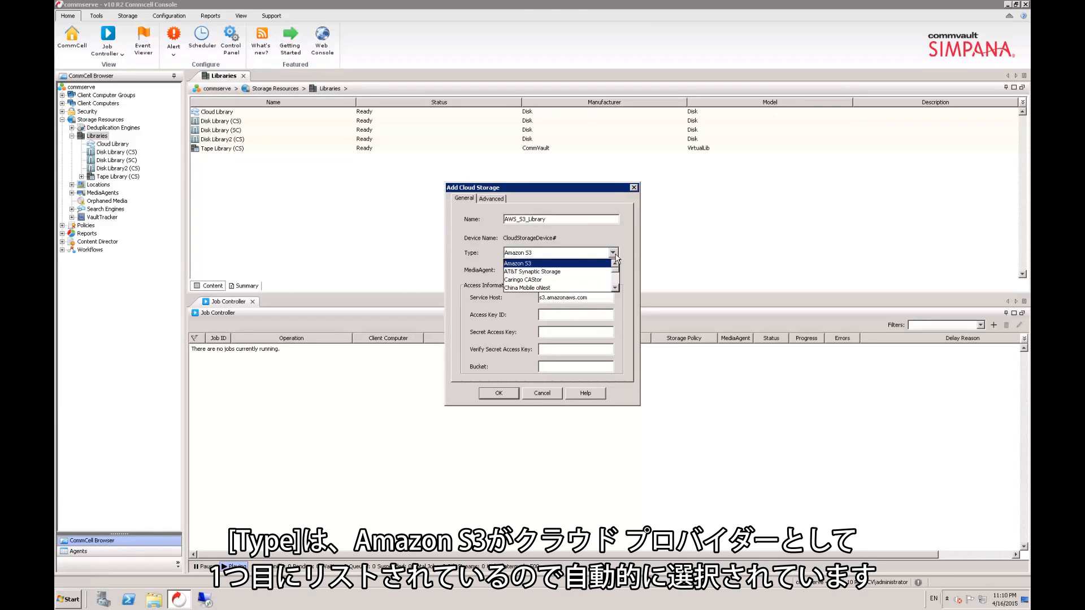
pyautogui.click(615, 258)
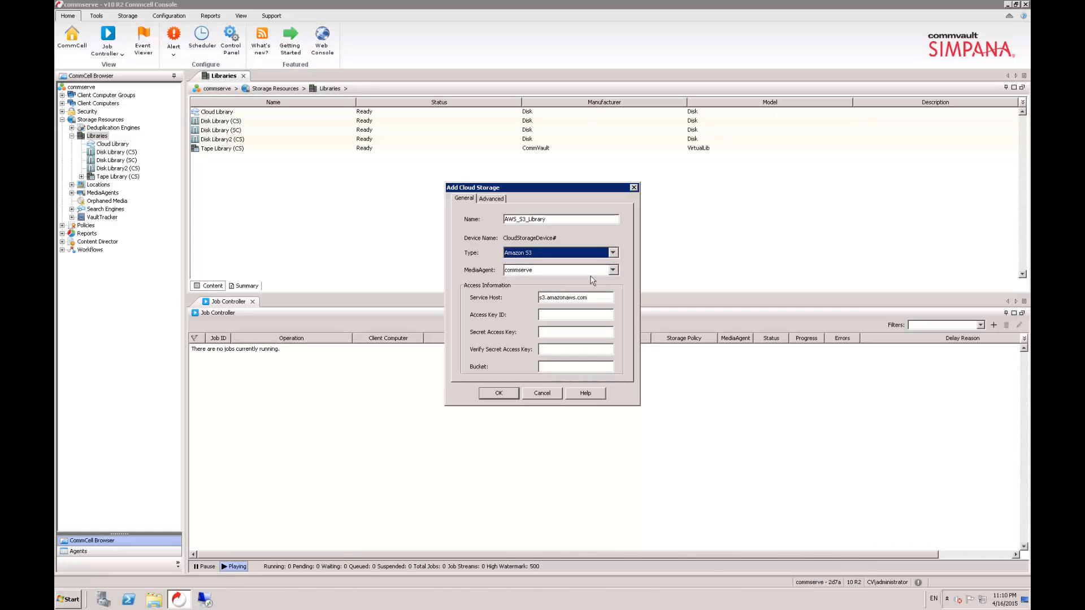
pyautogui.click(557, 315)
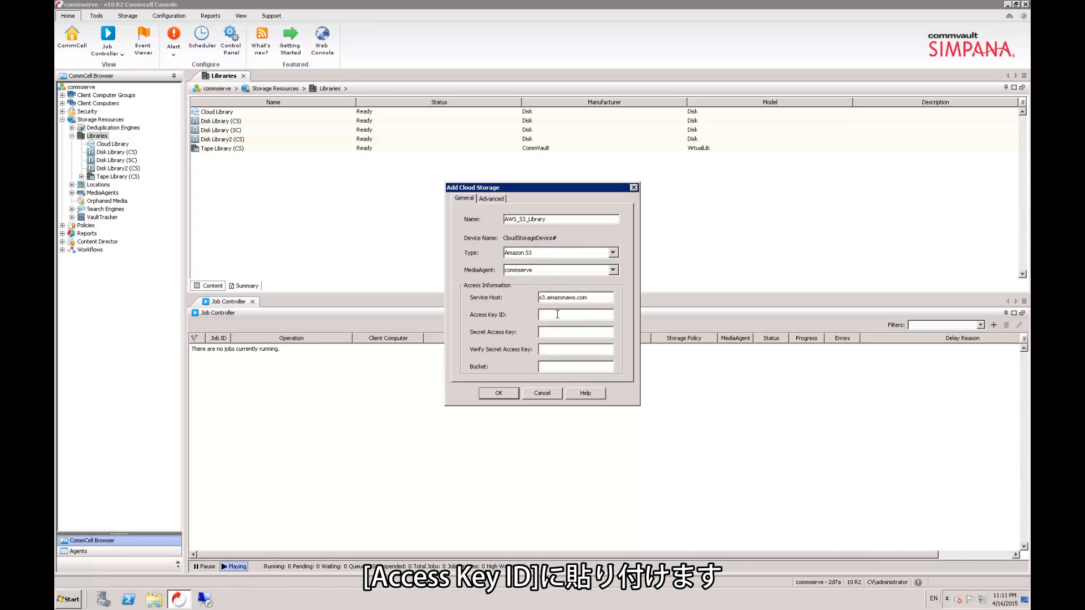
pyautogui.hotkey('ctrl', 'v')
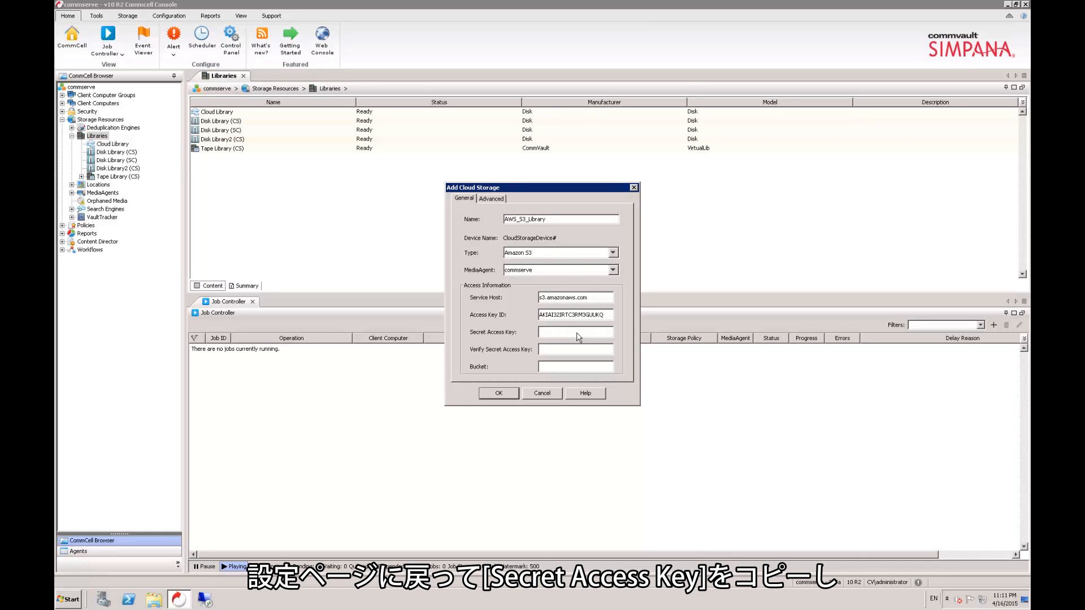
# Step: Switch to the AWS console, copy the secret access key, and return to the Commcell Console
pyautogui.click(641, 7)
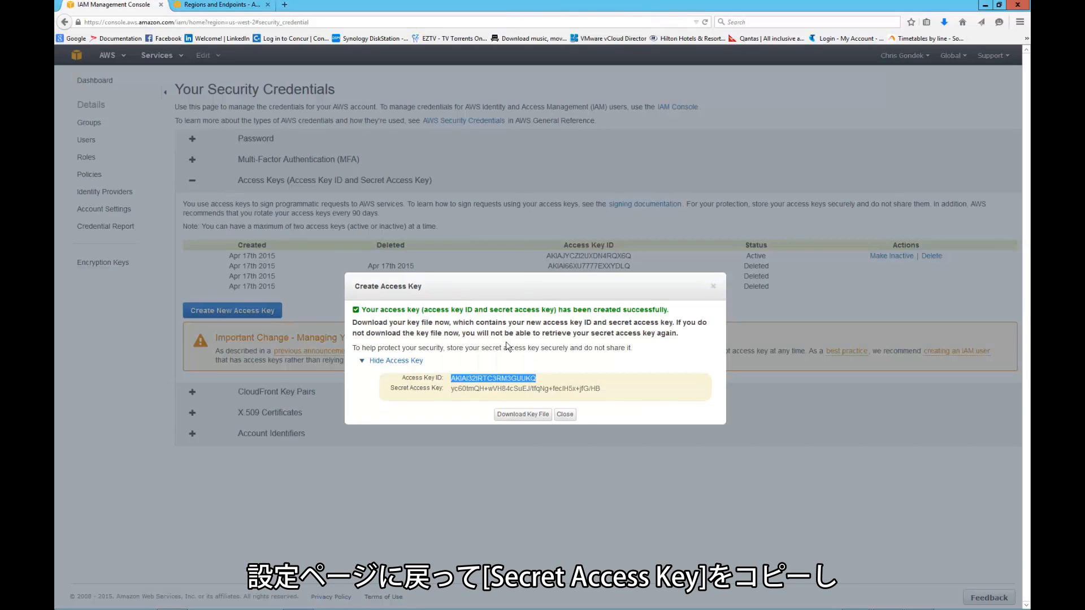
pyautogui.moveTo(452, 388); pyautogui.dragTo(598, 389)
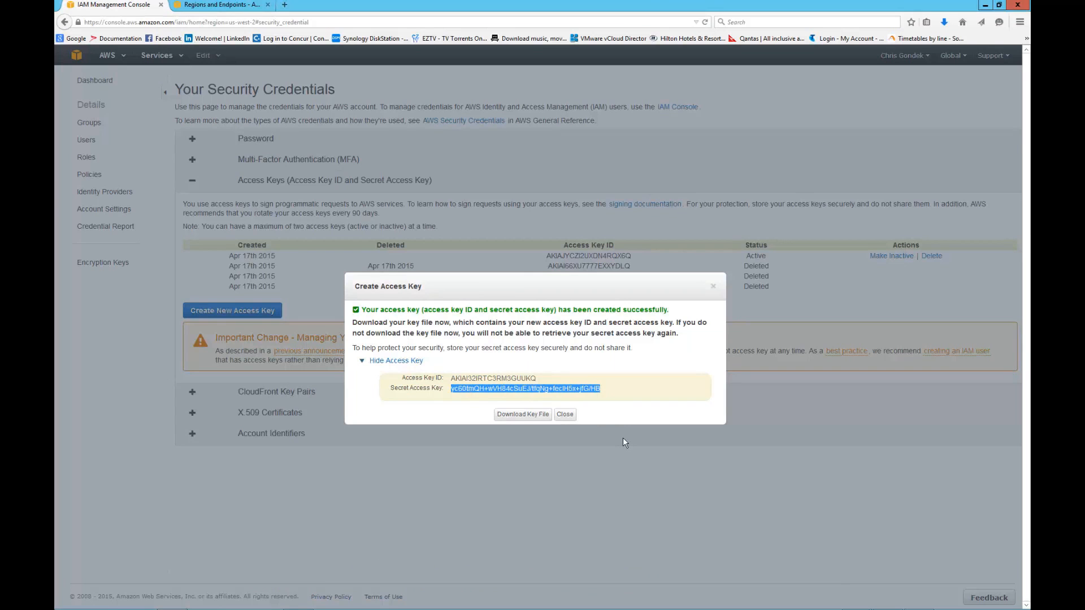
pyautogui.hotkey('alt', 'Tab')
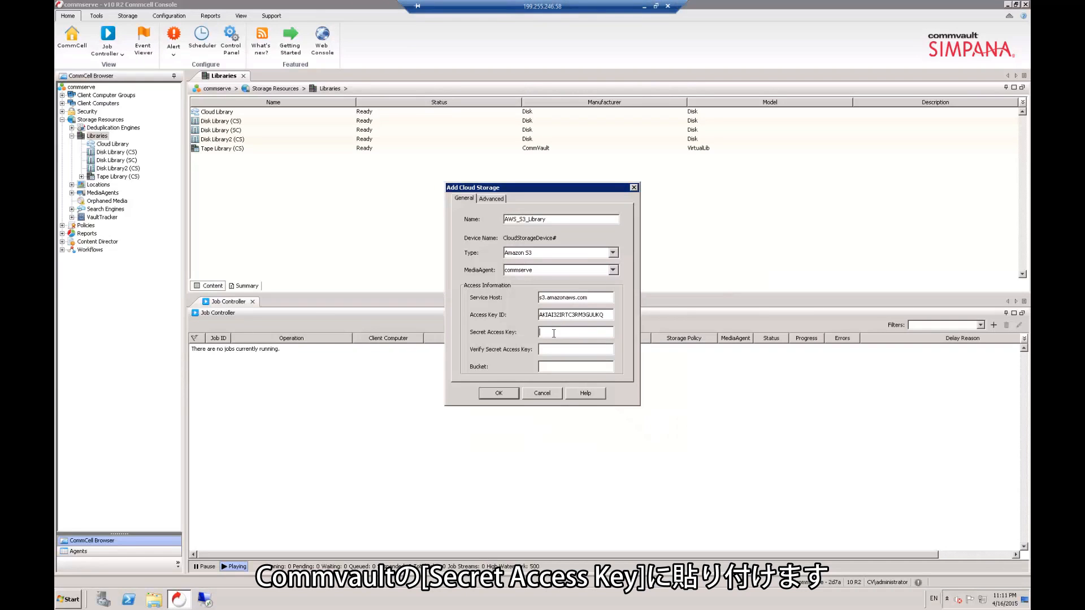
# Step: Paste the secret access key into its field and the verification field, set the bucket to commvault-aws, and create the library
pyautogui.click(554, 333)
pyautogui.hotkey('ctrl', 'v')
pyautogui.click(561, 350)
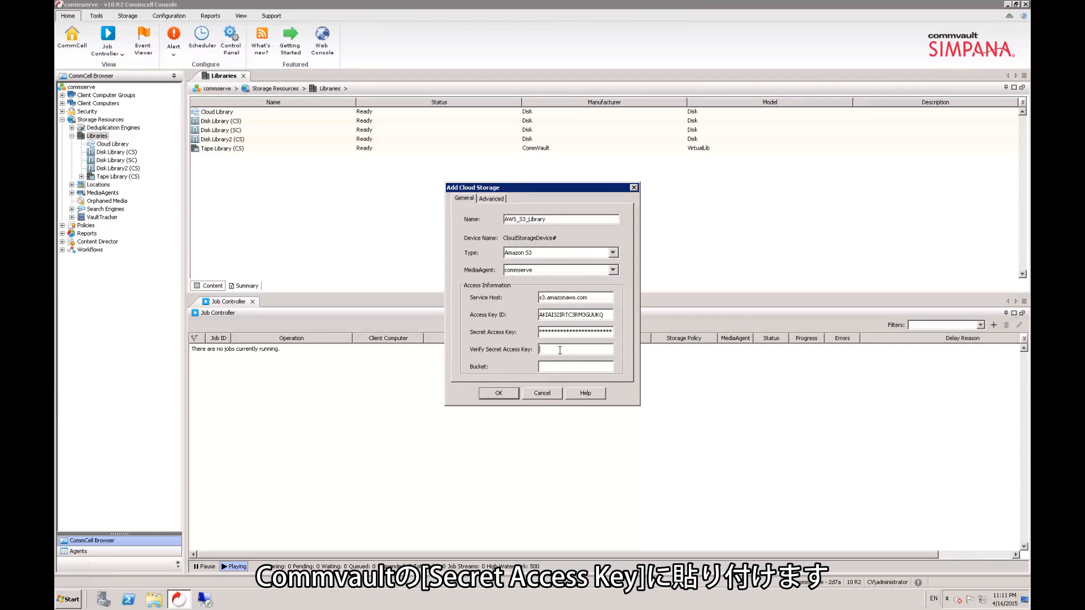
pyautogui.hotkey('ctrl', 'v')
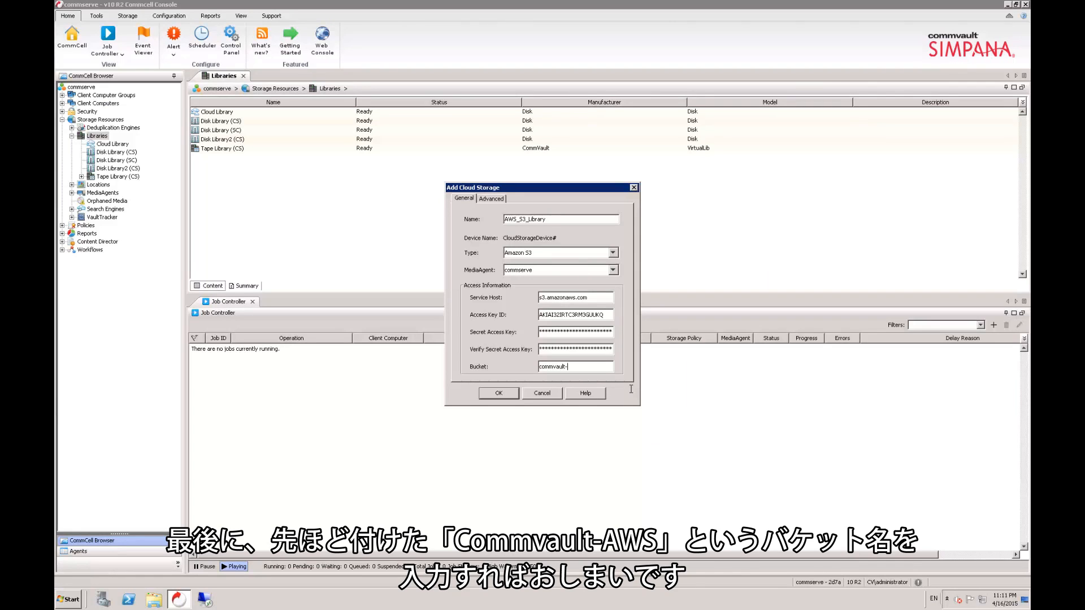
pyautogui.click(503, 394)
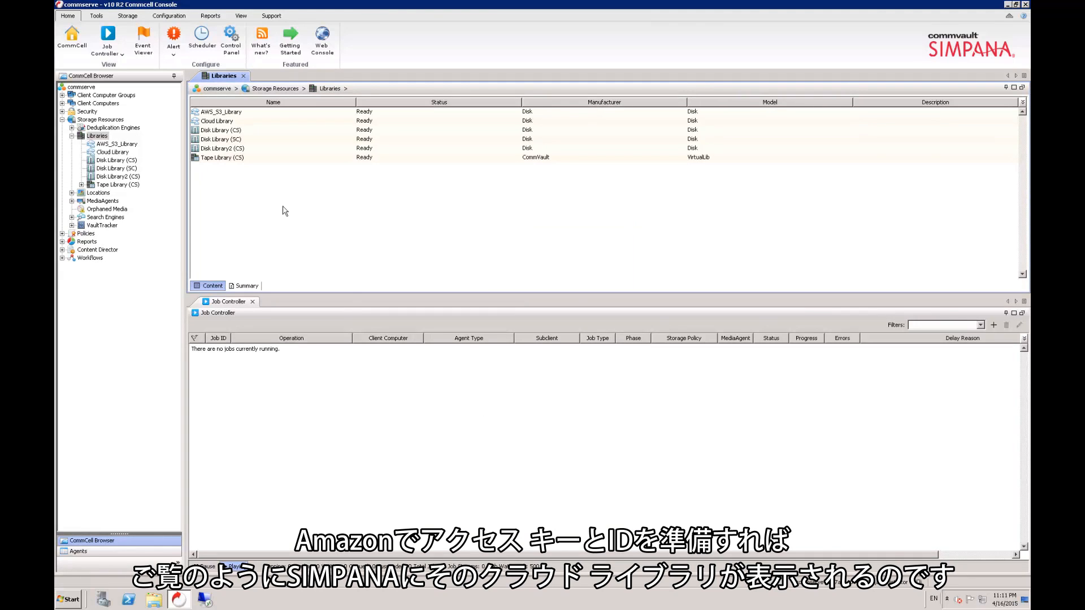
pyautogui.click(224, 113)
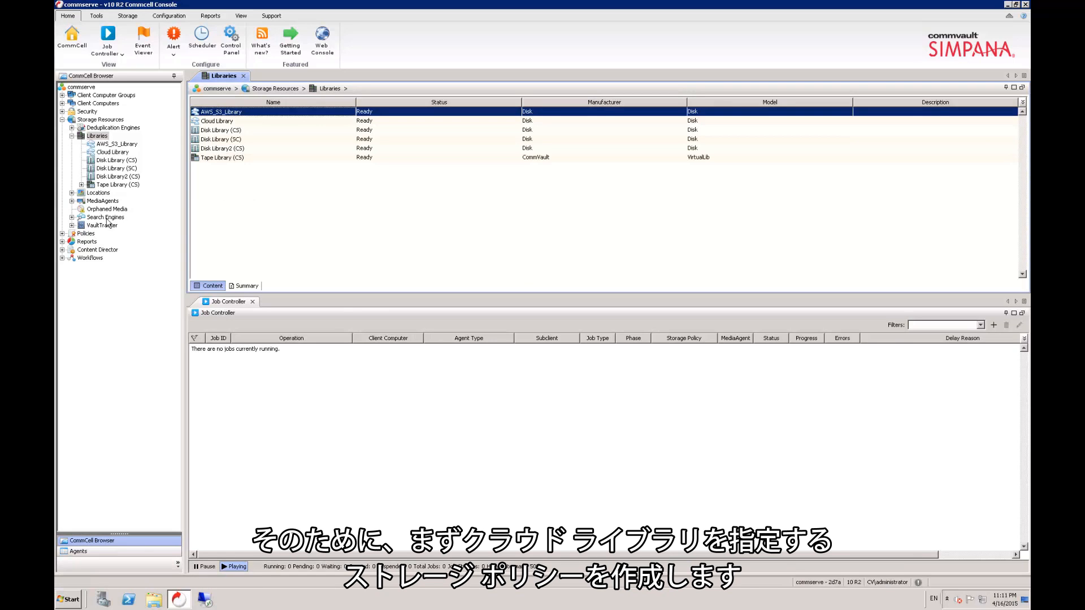
# Step: Start a new Data Protection and Archiving storage policy and name it AWS_S3
pyautogui.click(62, 233)
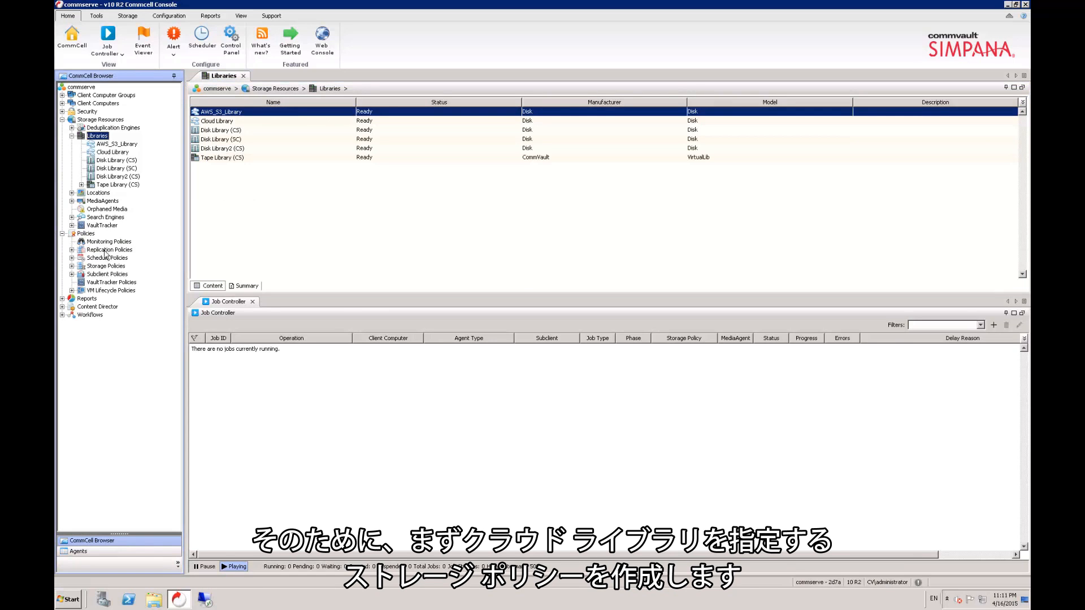
pyautogui.click(72, 267)
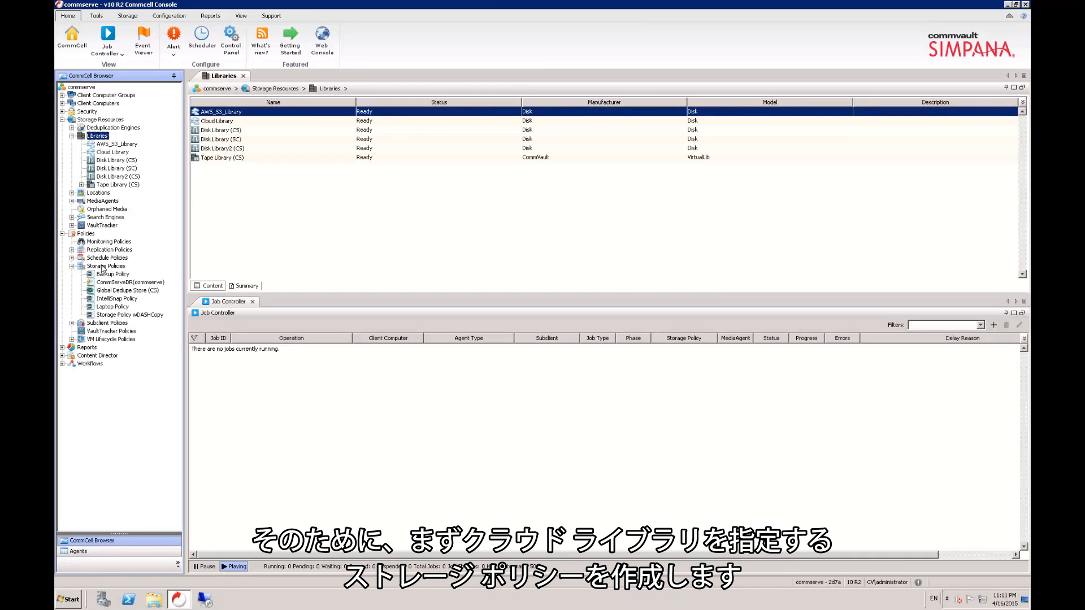
pyautogui.rightClick(122, 268)
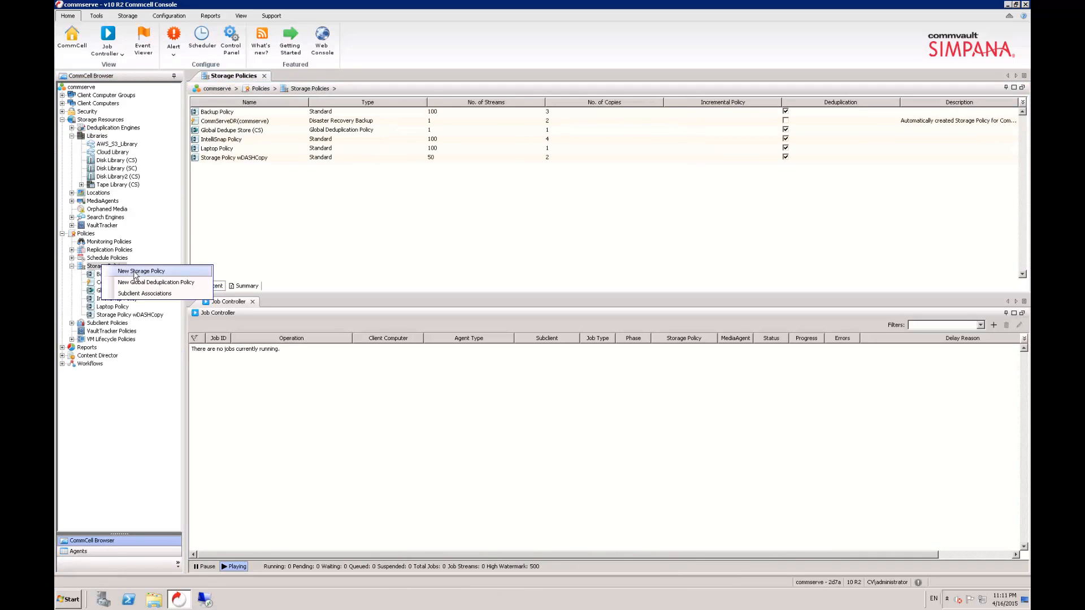
pyautogui.click(140, 274)
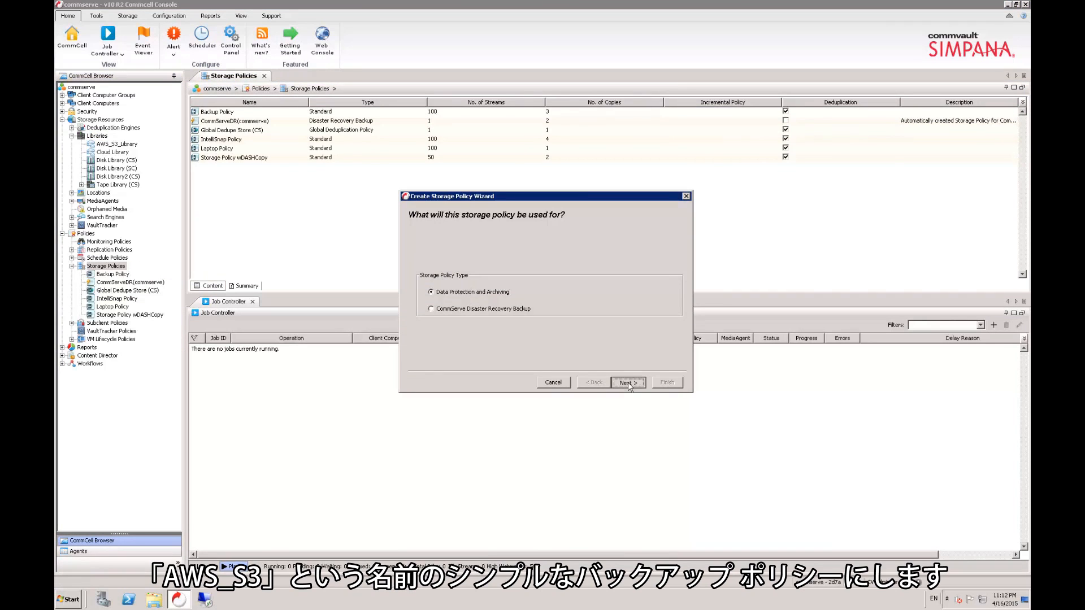
pyautogui.click(629, 382)
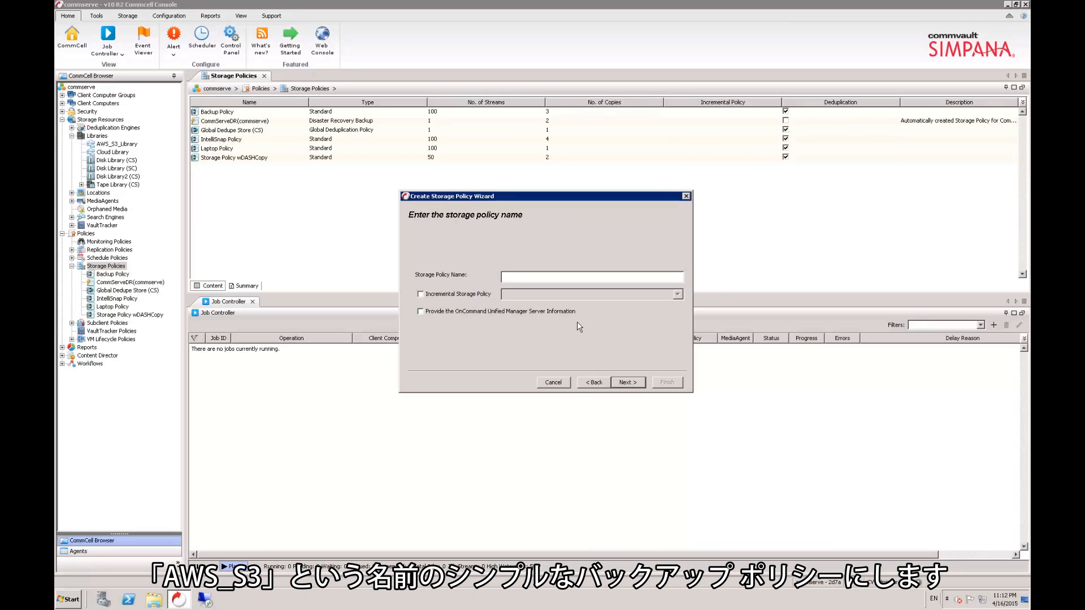
pyautogui.write('AWS_S3')
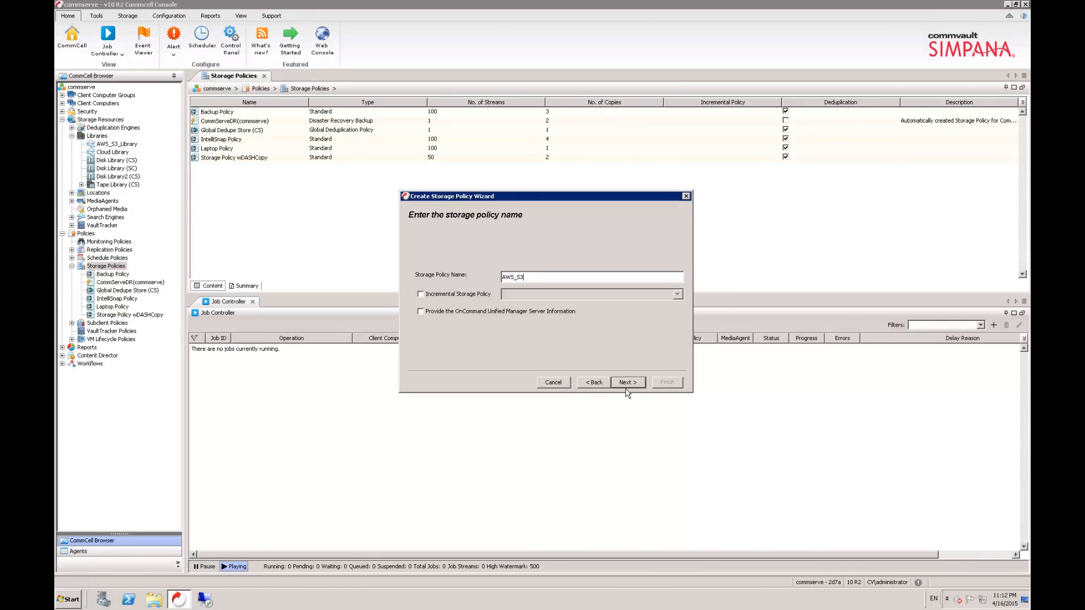
pyautogui.click(626, 388)
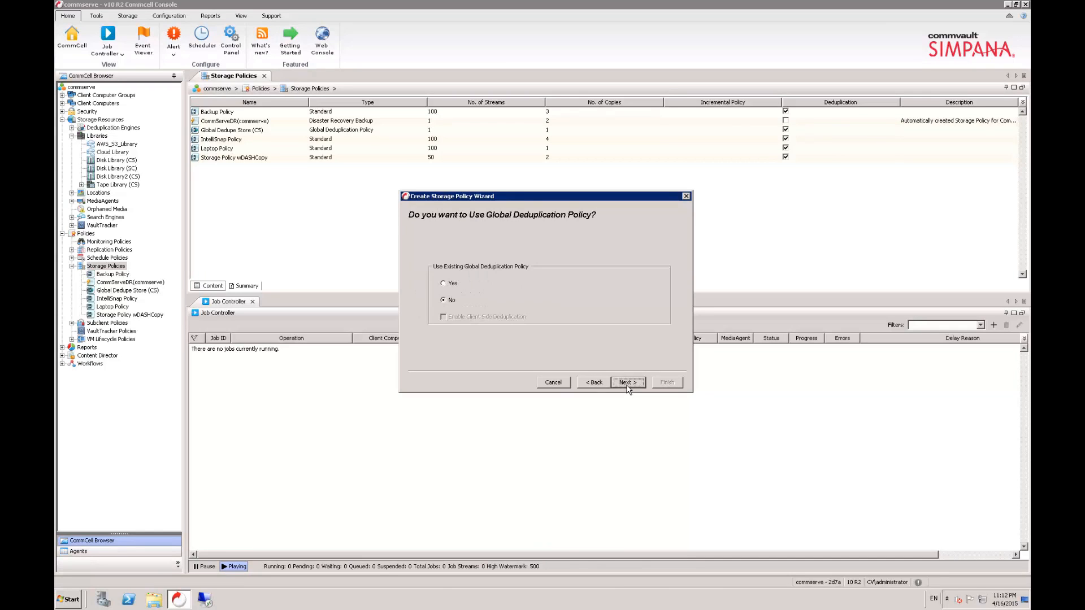
# Step: Decline a global deduplication policy and use AWS_S3_Library as the default library with commserve as the MediaAgent
pyautogui.click(628, 386)
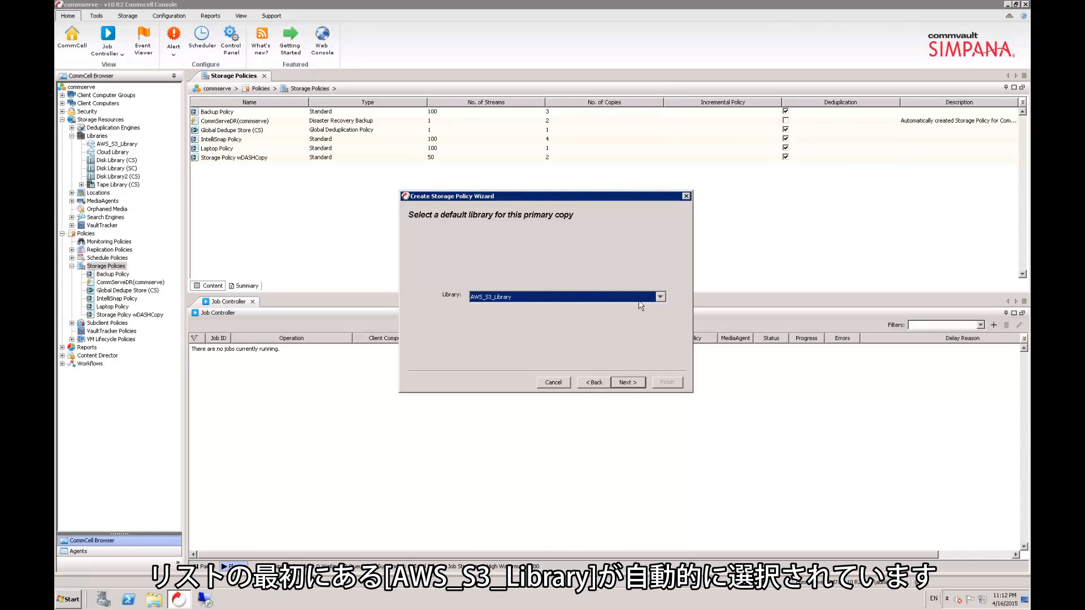
pyautogui.click(661, 298)
pyautogui.click(661, 298)
pyautogui.click(626, 384)
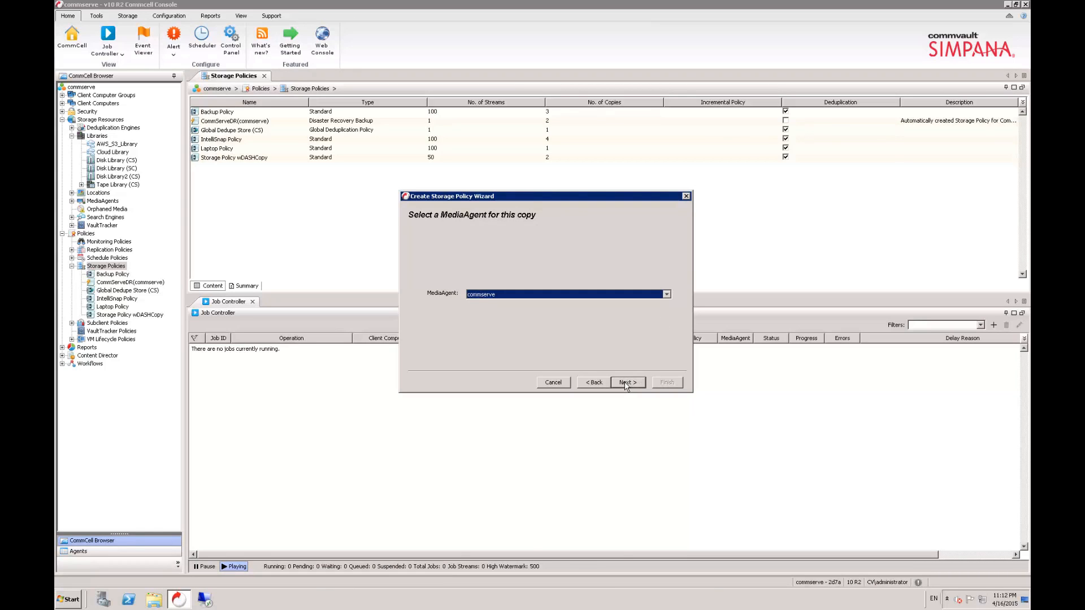
pyautogui.click(626, 384)
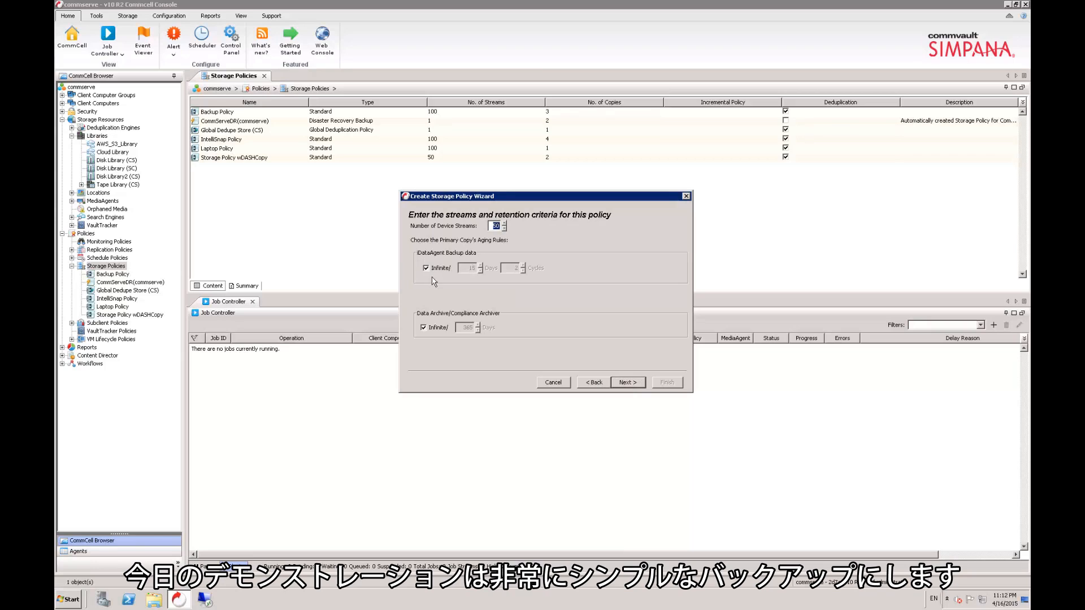
# Step: Turn off infinite retention, keeping backup data for 15 days and 2 cycles and archive data for 365 days
pyautogui.click(435, 268)
pyautogui.click(435, 328)
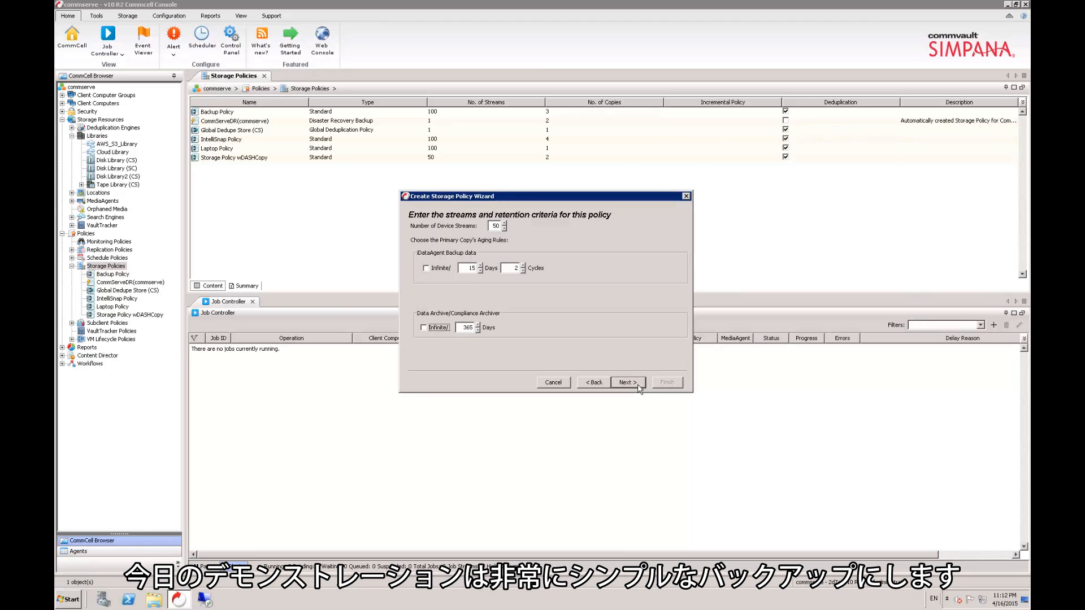
pyautogui.click(626, 382)
# Step: Disable deduplication for the primary copy and finish creating the AWS_S3 storage policy
pyautogui.click(536, 319)
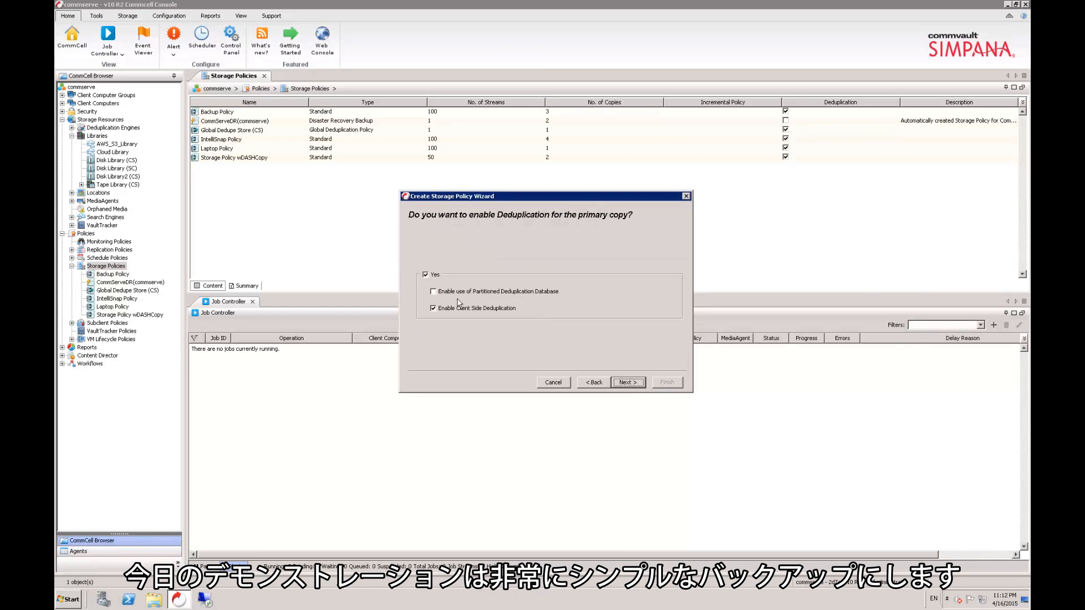
pyautogui.click(425, 275)
pyautogui.click(627, 383)
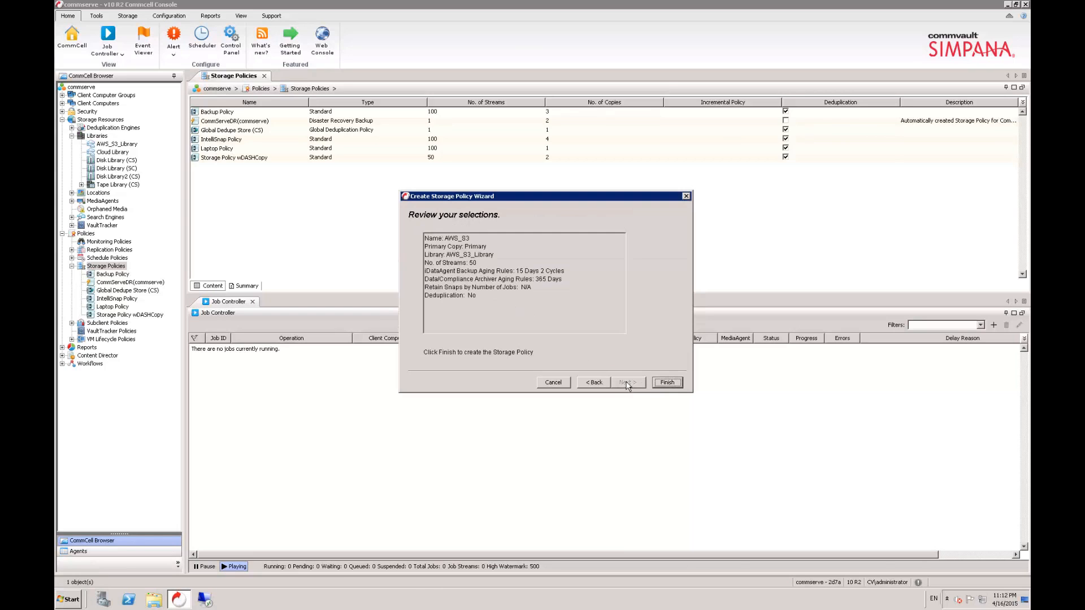
pyautogui.click(678, 385)
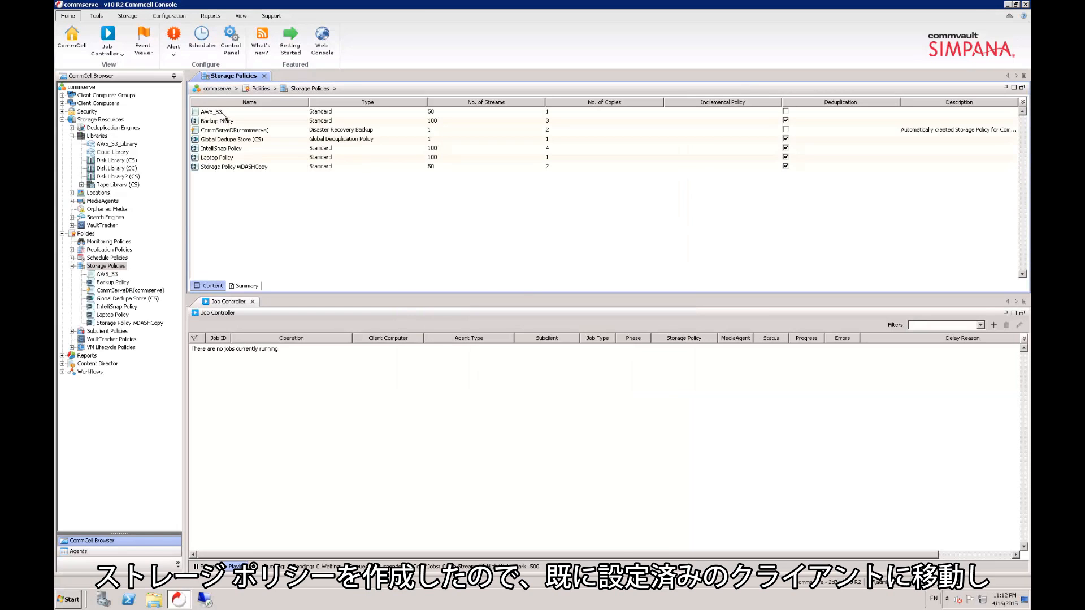
# Step: Open the defaultBackupSet of the commserve client's File System agent to list its subclients
pyautogui.click(63, 103)
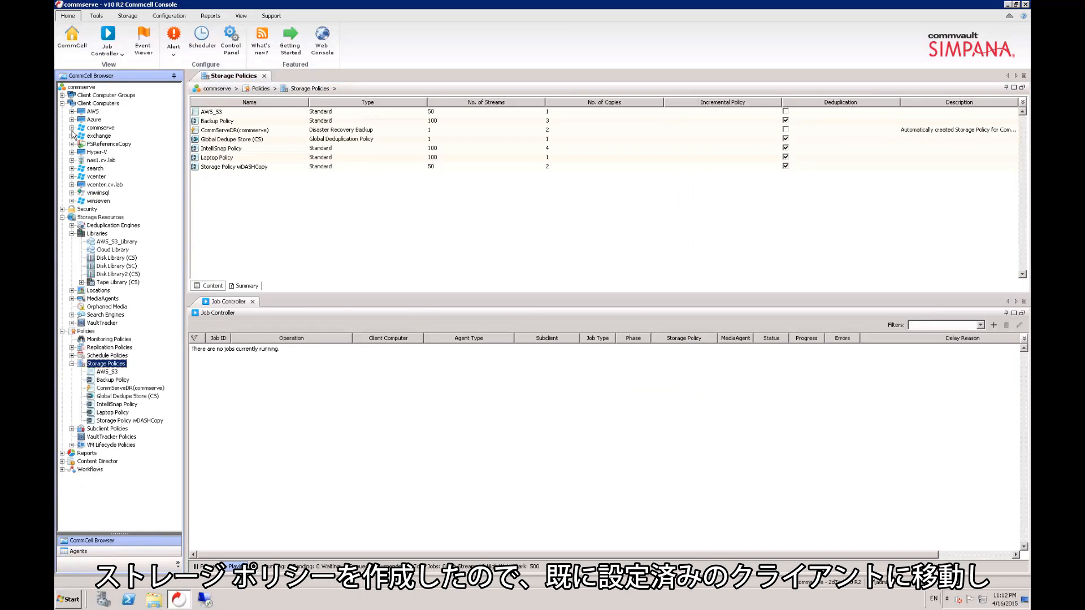
pyautogui.click(72, 128)
pyautogui.click(82, 152)
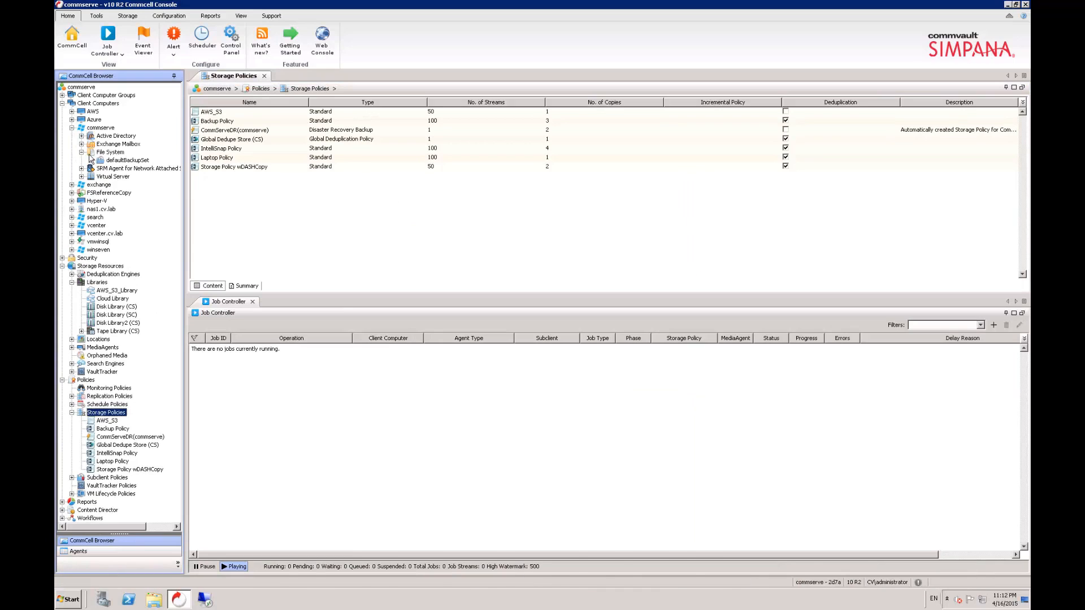
pyautogui.click(108, 160)
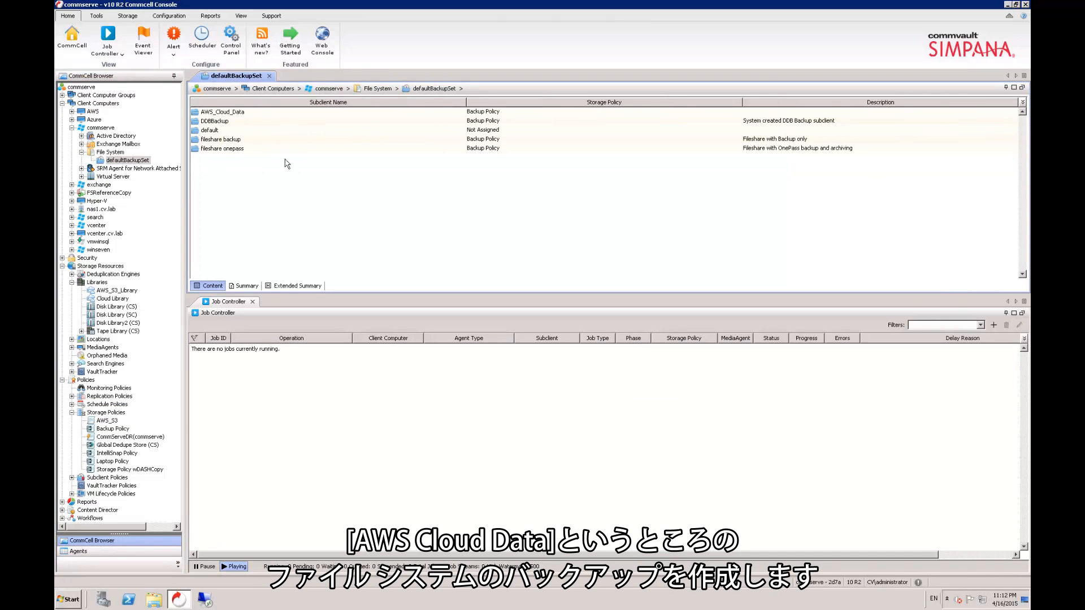
# Step: Review the AWS_Cloud_Data subclient's content and change its storage policy to AWS_S3, converting the next operation to full
pyautogui.rightClick(232, 117)
pyautogui.click(271, 204)
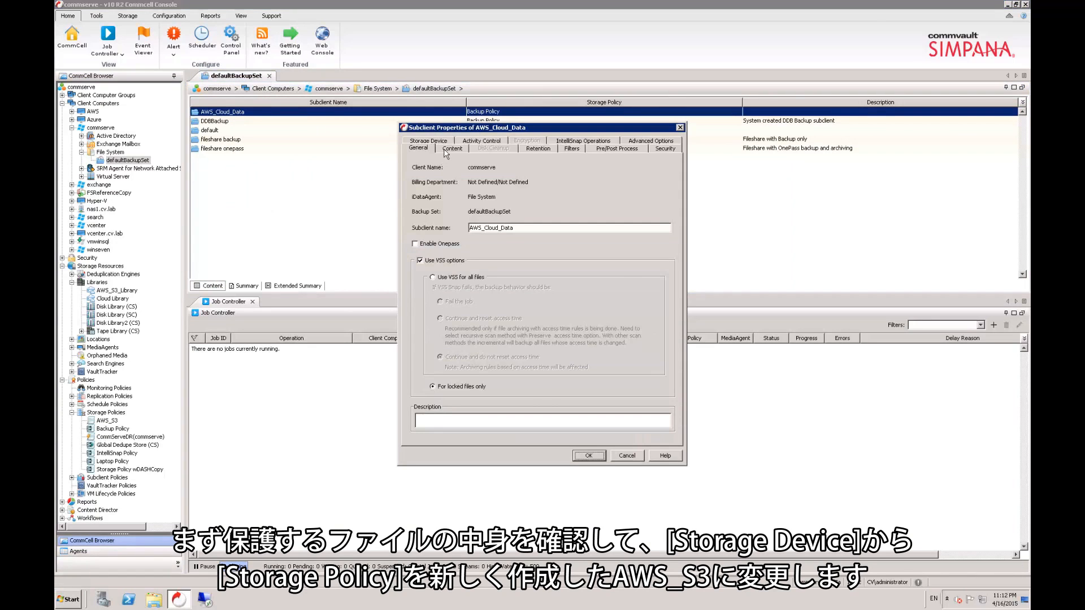
pyautogui.click(447, 150)
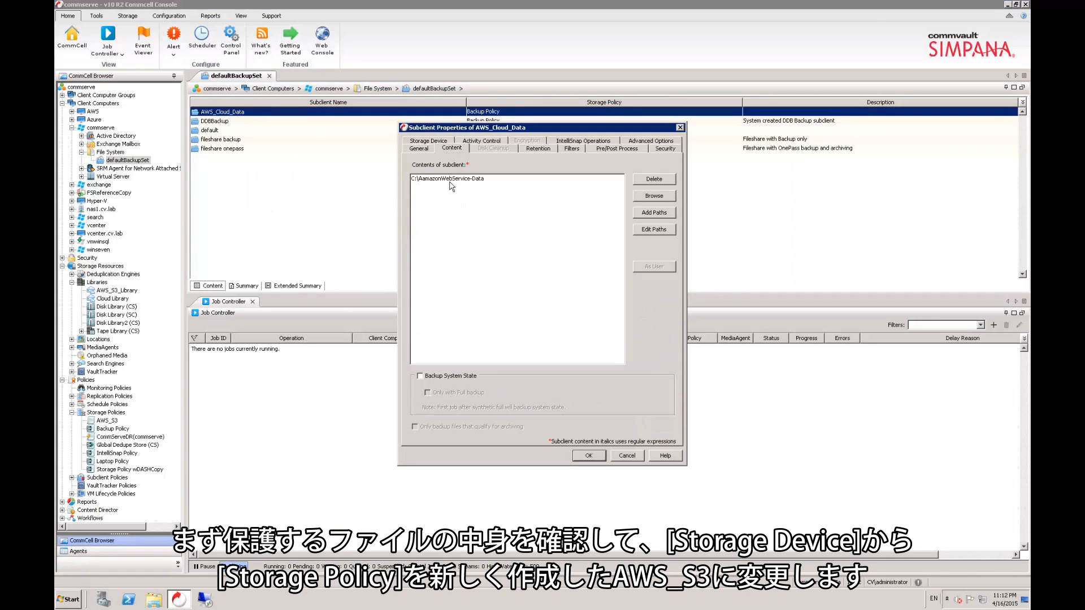
pyautogui.click(430, 142)
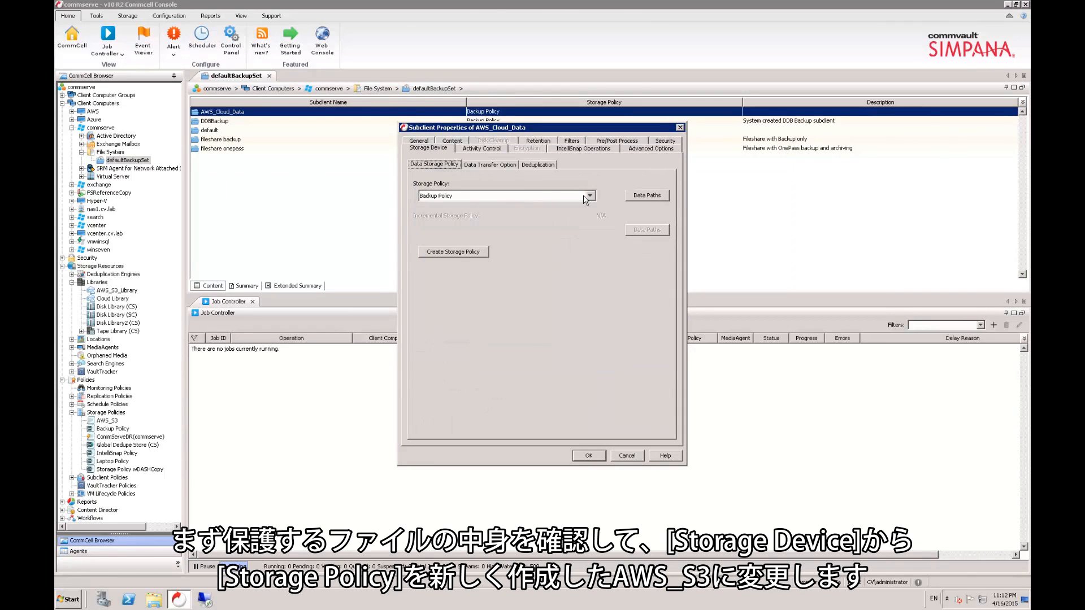
pyautogui.click(587, 197)
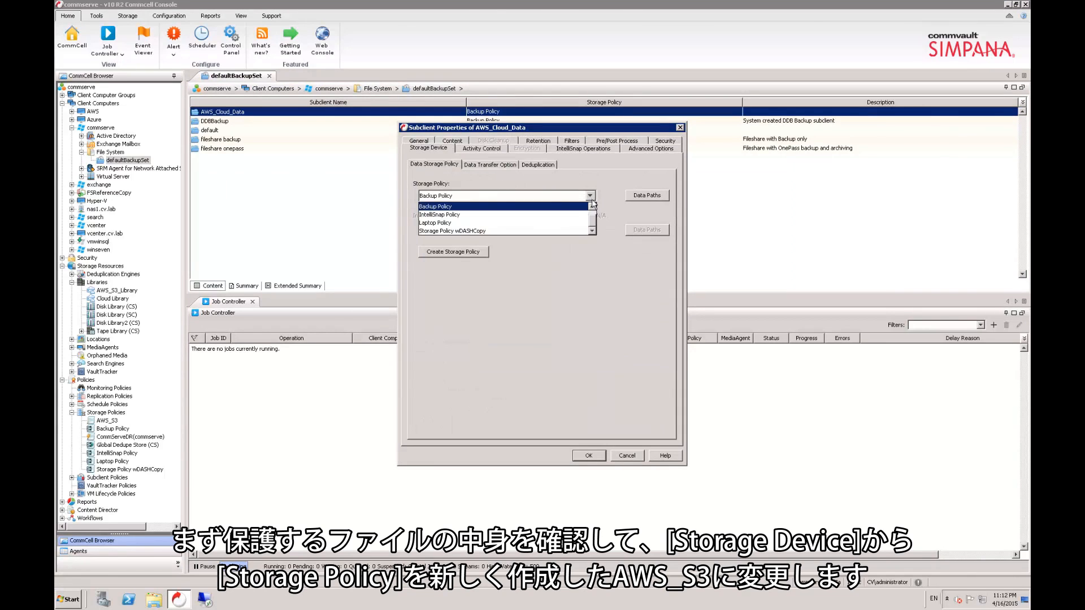
pyautogui.click(531, 206)
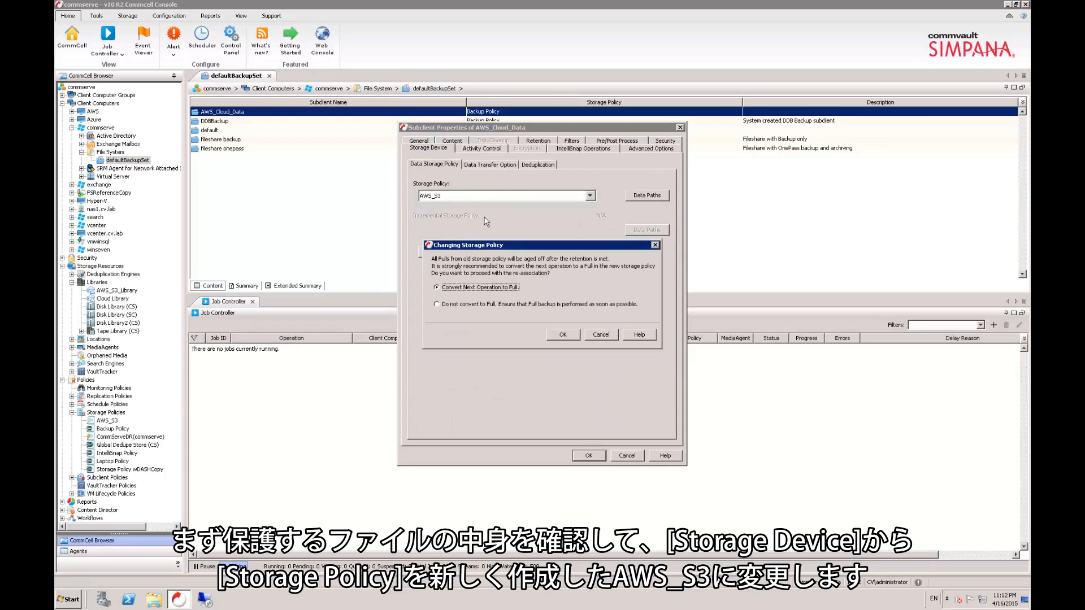
pyautogui.click(563, 334)
pyautogui.click(589, 455)
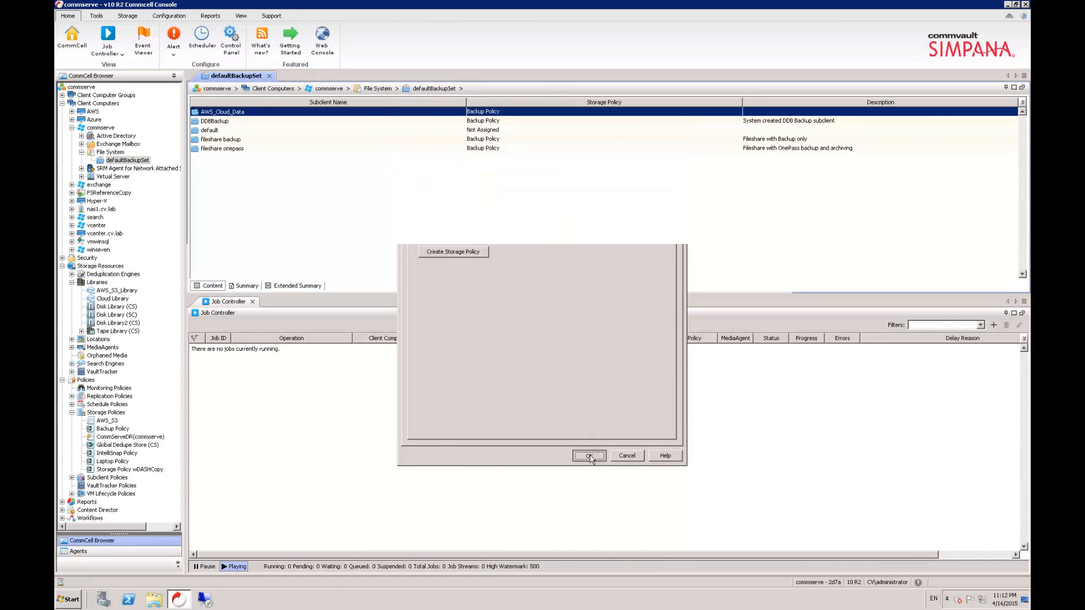
# Step: Run a backup of the AWS_Cloud_Data subclient with the default options and select its job in the job list
pyautogui.rightClick(230, 113)
pyautogui.click(249, 121)
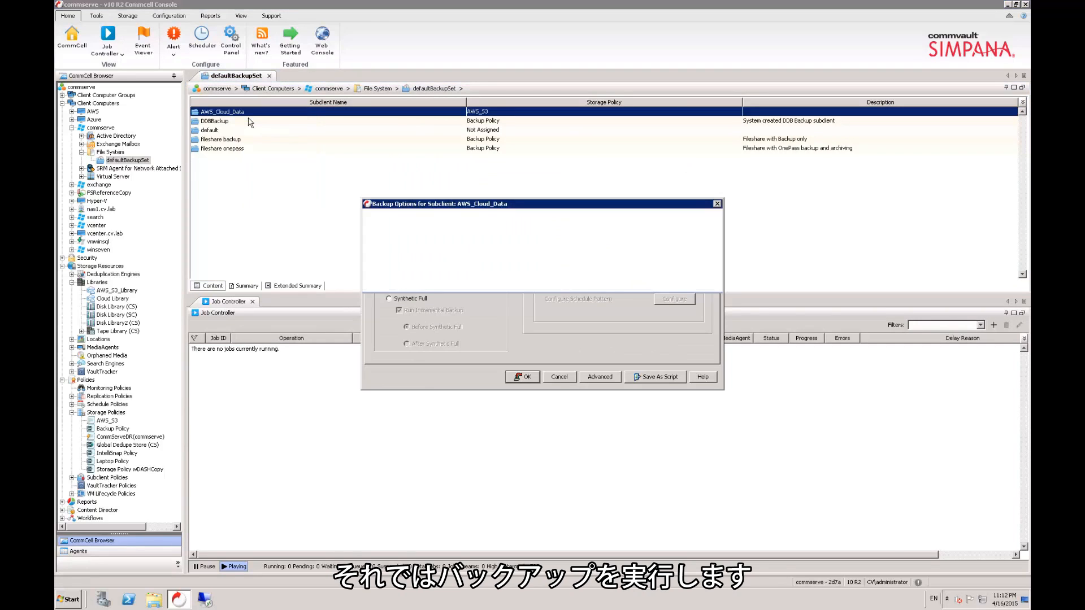
pyautogui.click(519, 377)
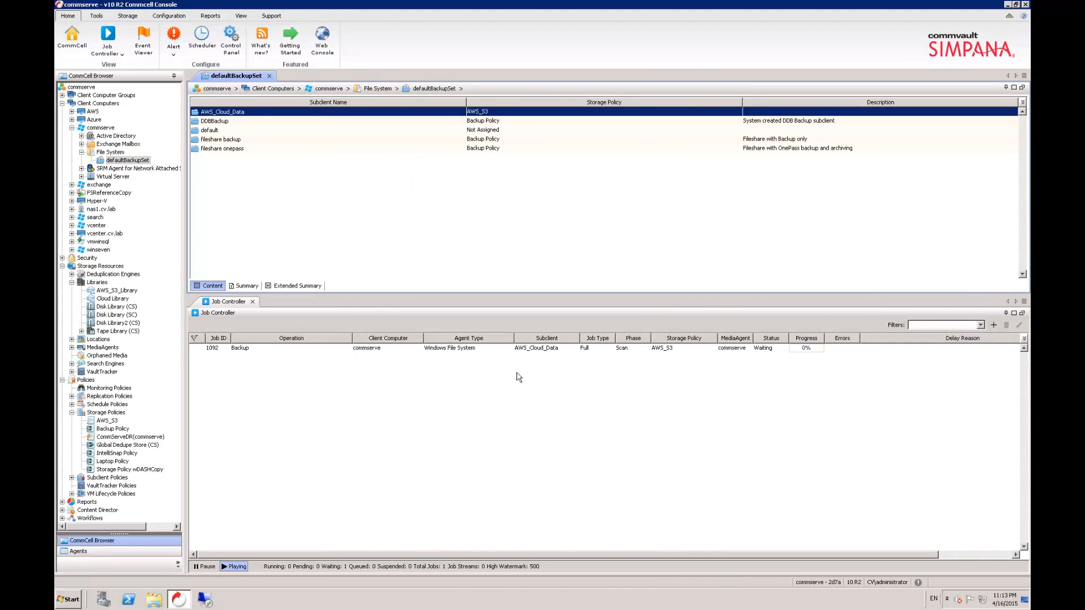
pyautogui.click(545, 350)
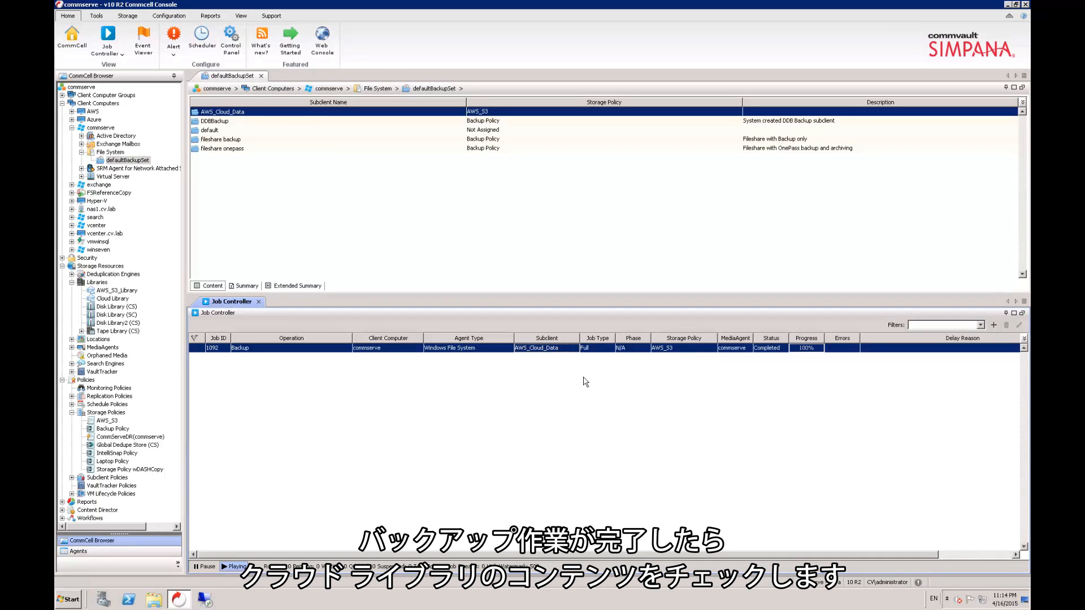
# Step: Open the AWS_S3_Library properties and examine the library's disk usage
pyautogui.click(119, 292)
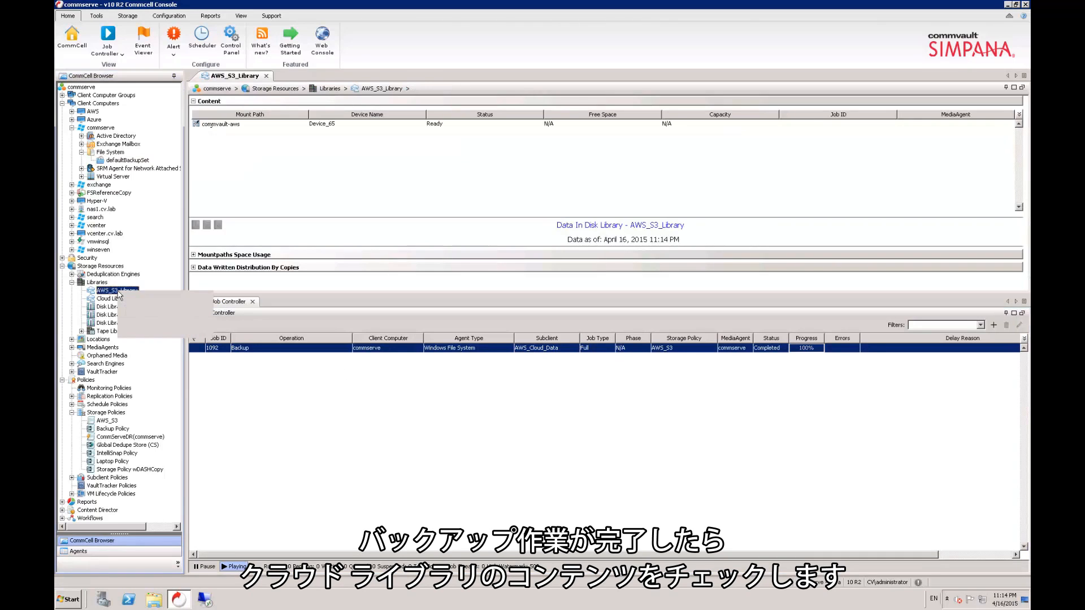
pyautogui.rightClick(130, 291)
pyautogui.click(148, 331)
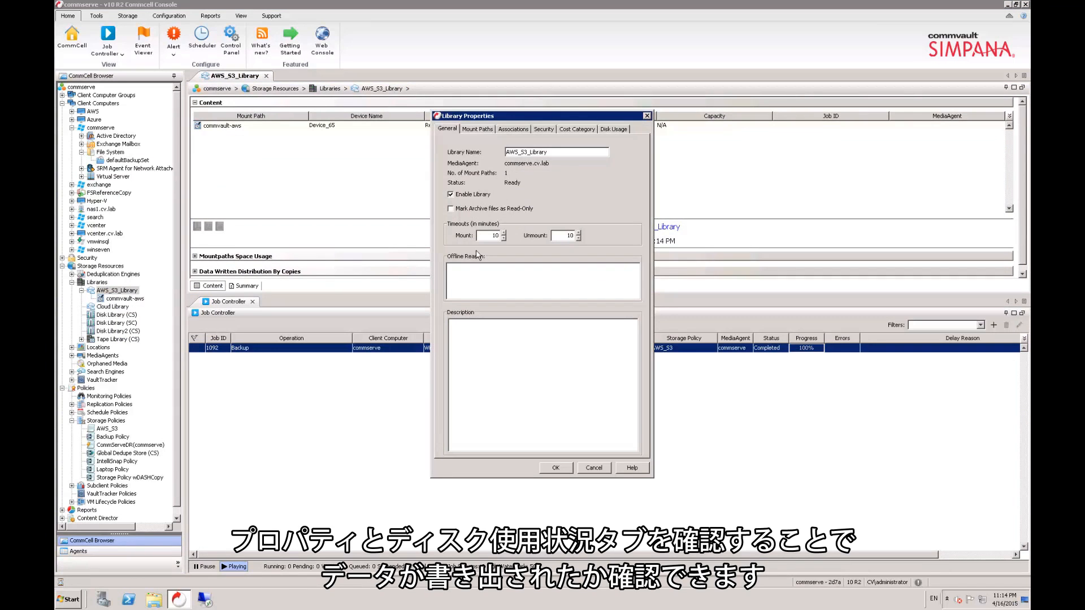
pyautogui.click(616, 130)
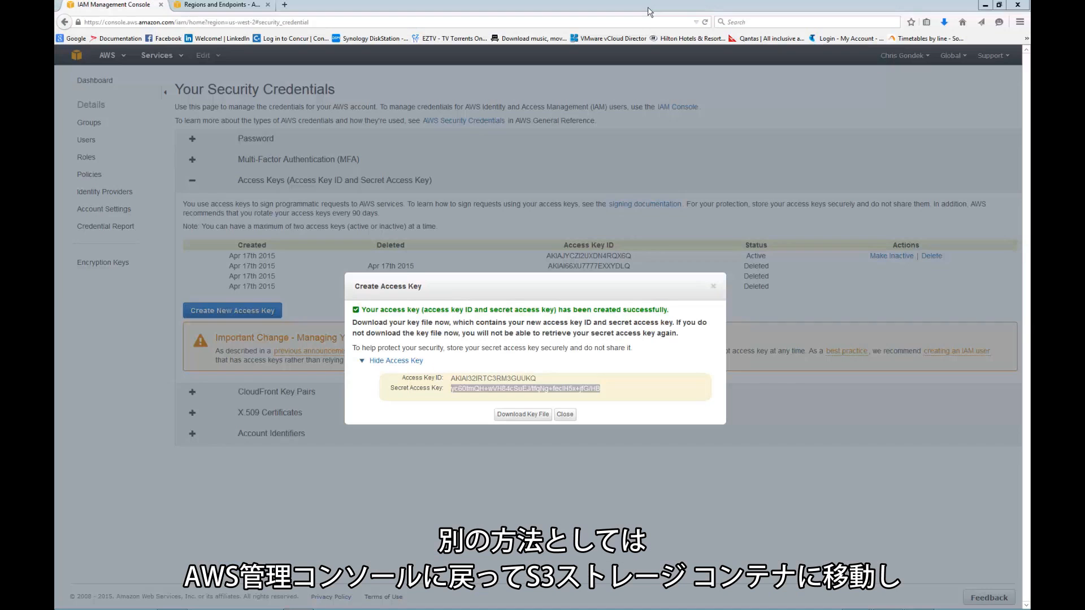
# Step: Switch to the AWS console, dismiss the new access key dialog, and open the S3 service from the console home
pyautogui.click(650, 11)
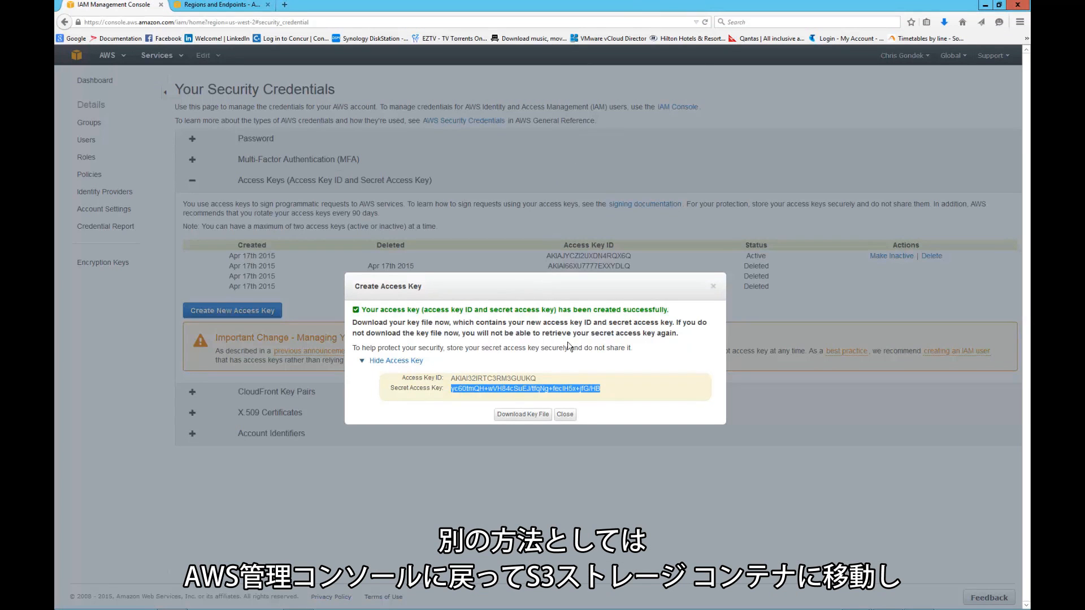
pyautogui.click(565, 414)
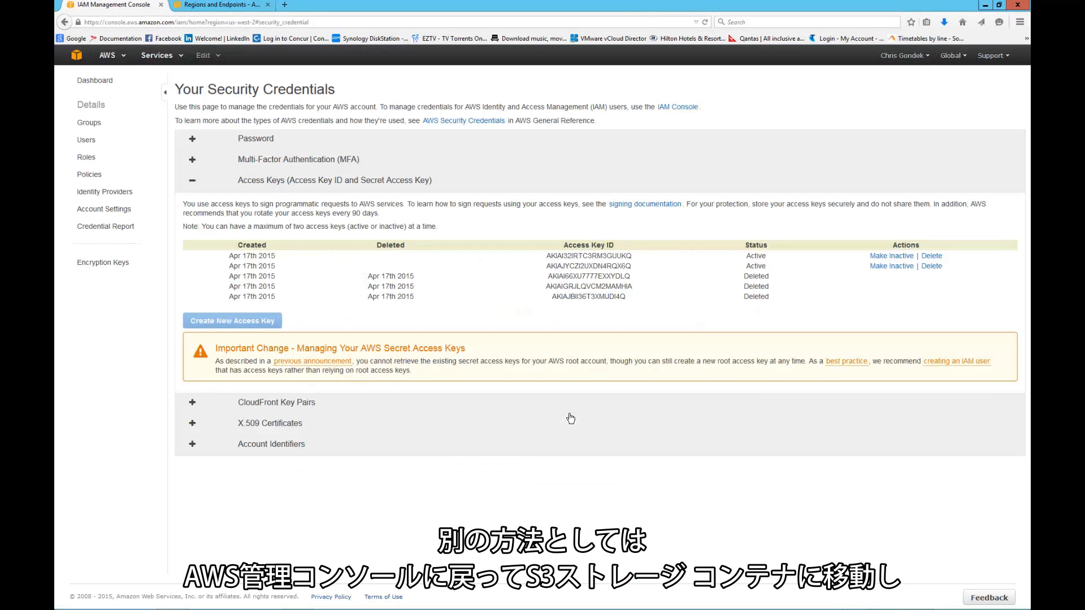
pyautogui.click(78, 57)
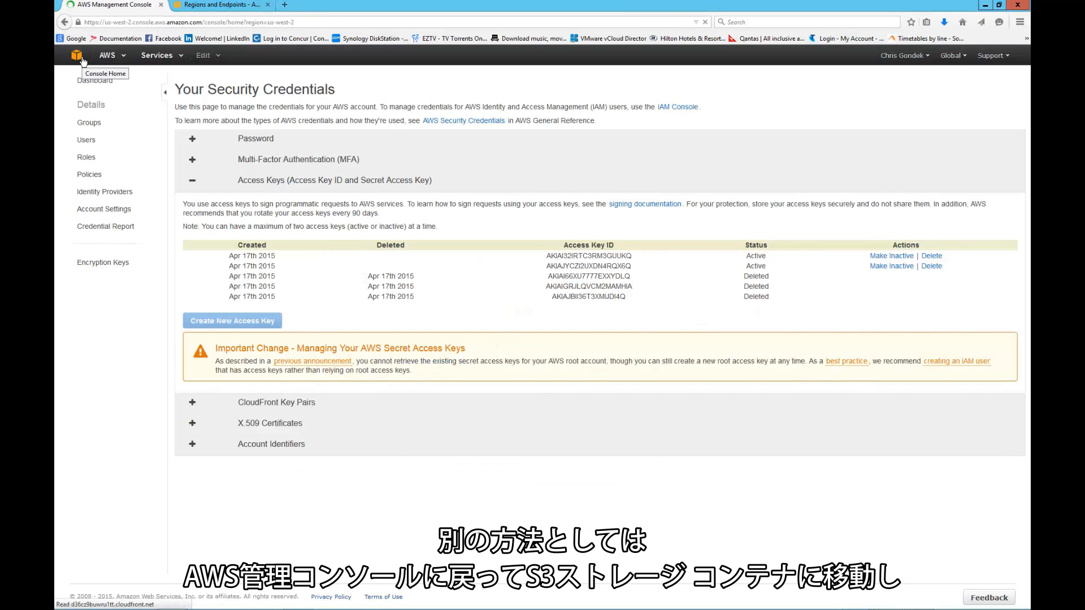
pyautogui.click(88, 189)
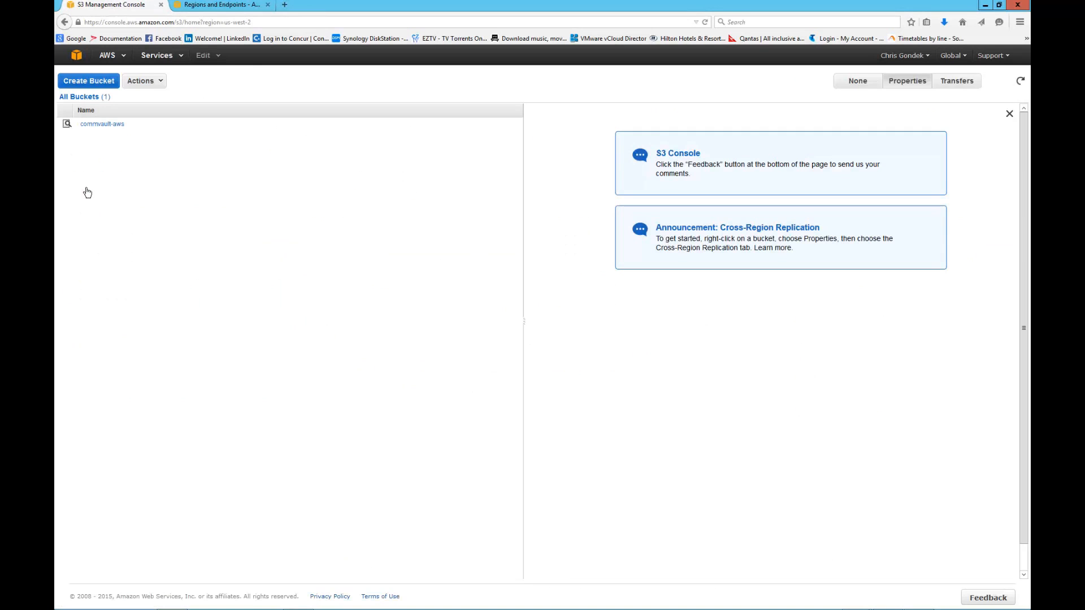
# Step: Browse the commvault-aws bucket through Folder_04.17.2015_03.11 and CV_MAGNETIC into V_303 to examine the backup data
pyautogui.click(102, 124)
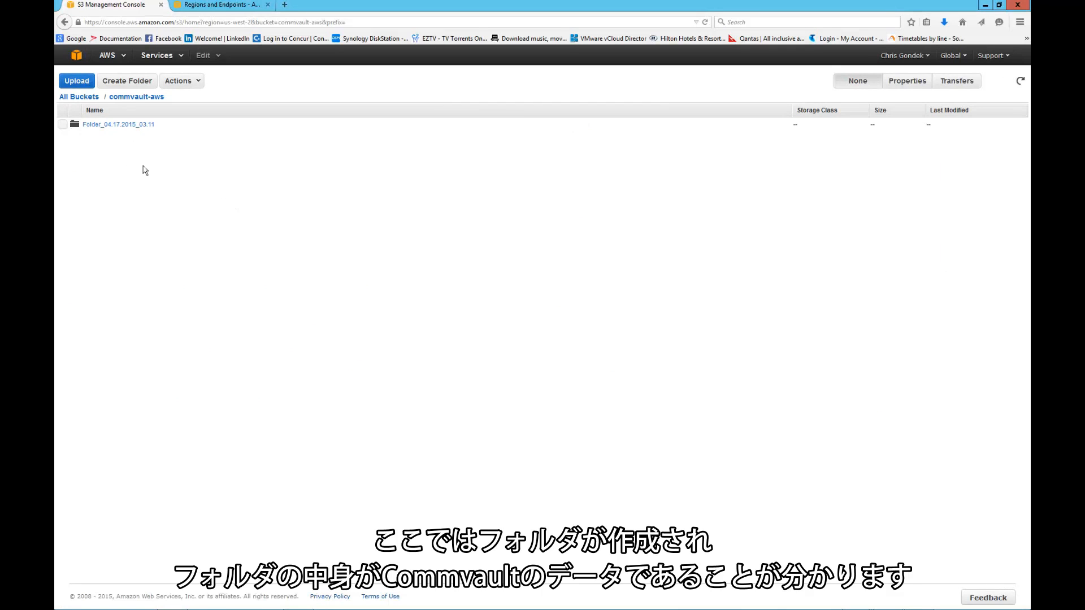
pyautogui.click(107, 125)
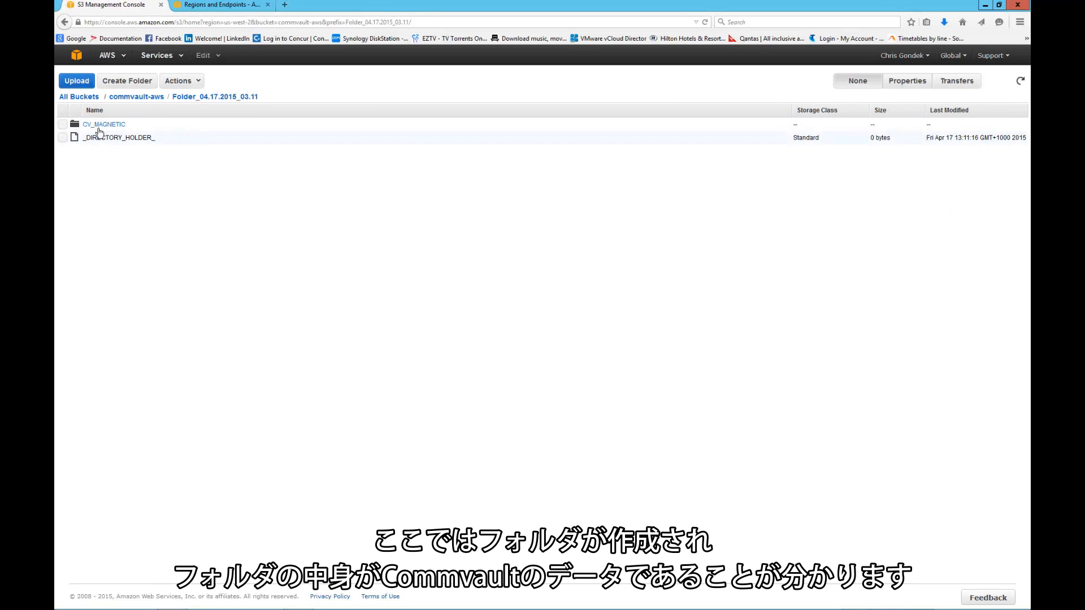
pyautogui.click(99, 126)
pyautogui.click(95, 126)
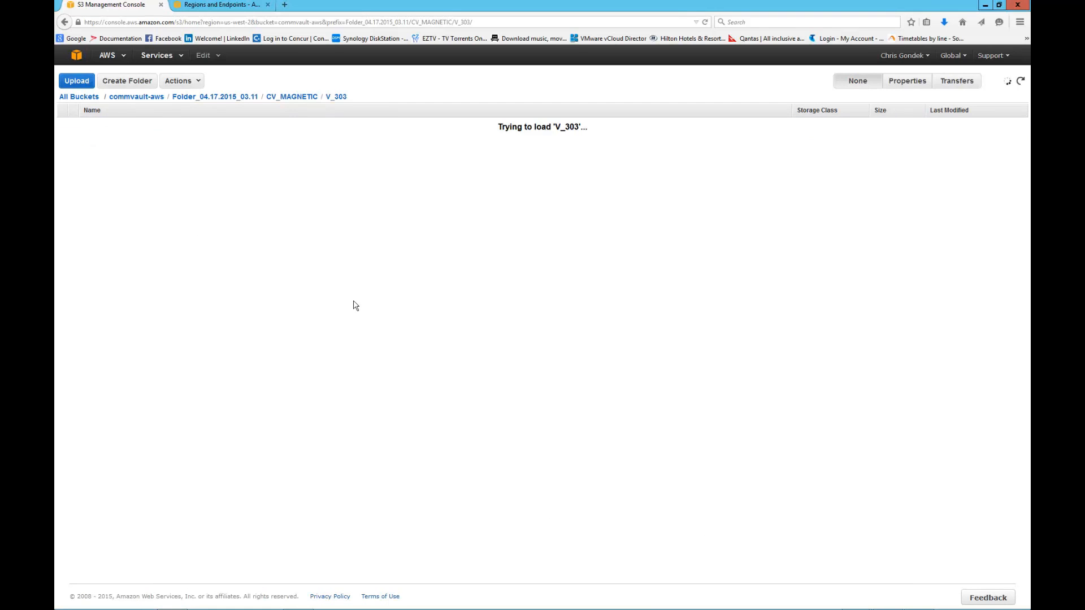